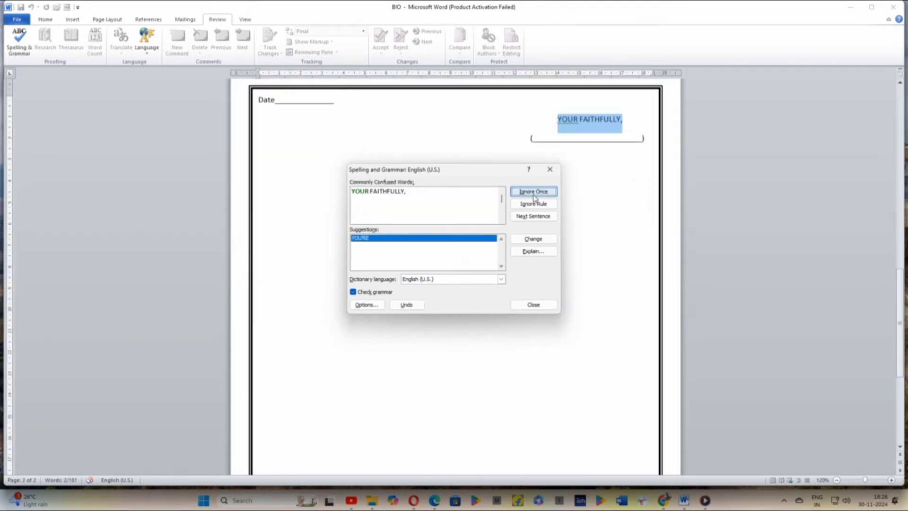
- Ignore the remaining flagged items, including "YOUR FAITHFULLY,", and finish the spelling and grammar check
left_click(534, 195)
left_click(535, 194)
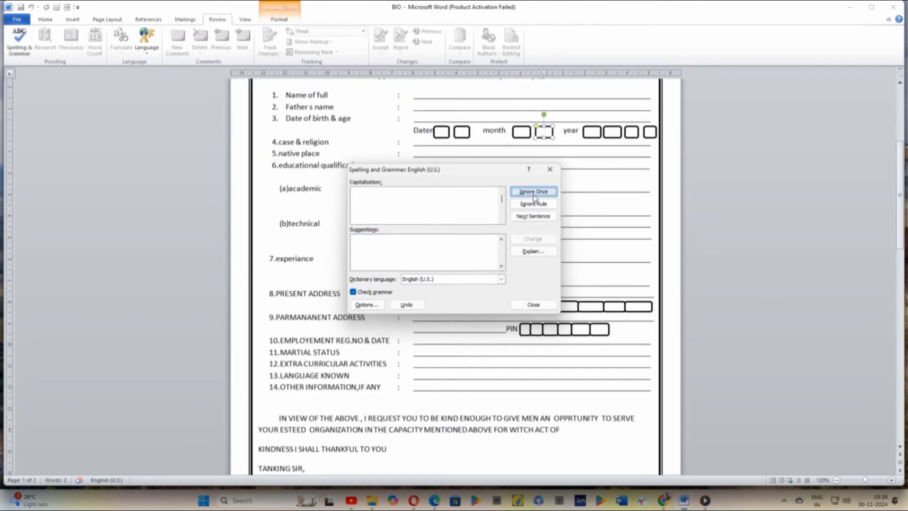
left_click(437, 272)
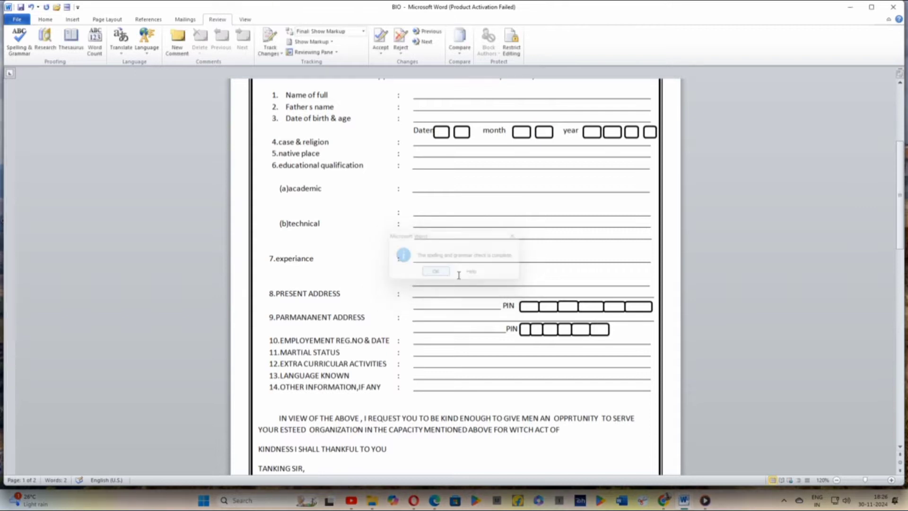
- Review the finished bio-data form from the heading and numbered fields down to the closing lines
scroll(619, 305, "up", 3)
scroll(618, 303, "up", 4)
scroll(619, 304, "down", 3)
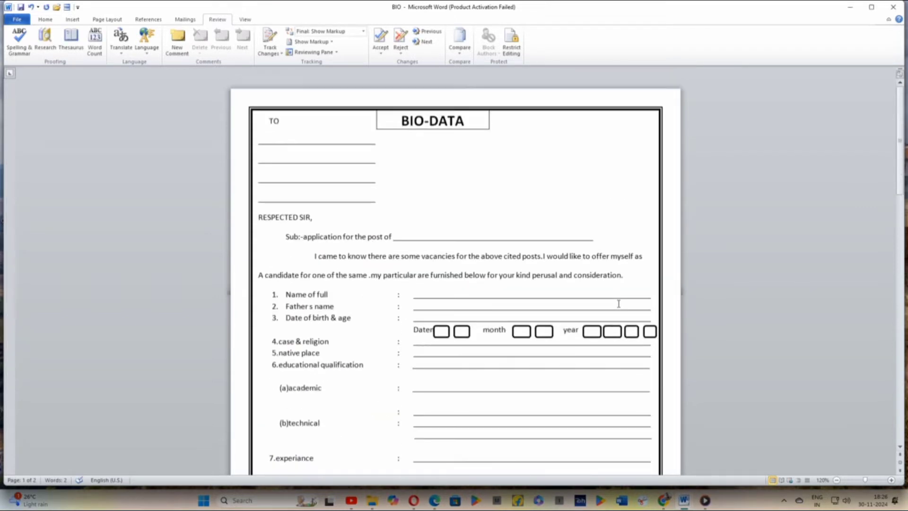
scroll(619, 303, "down", 5)
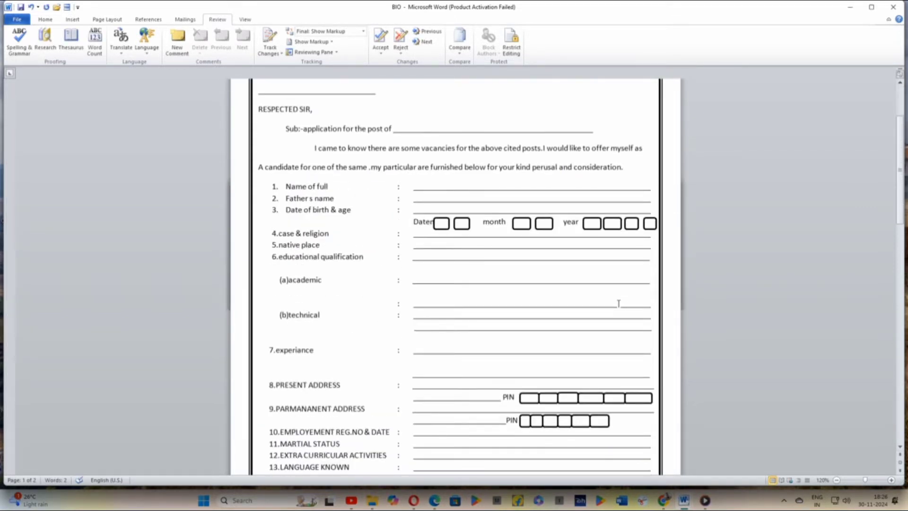
scroll(618, 303, "down", 9)
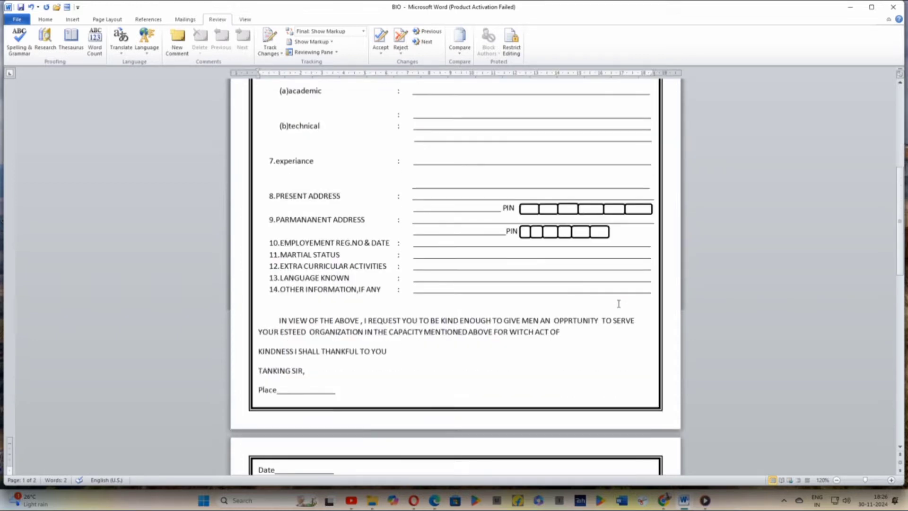
scroll(619, 304, "up", 4)
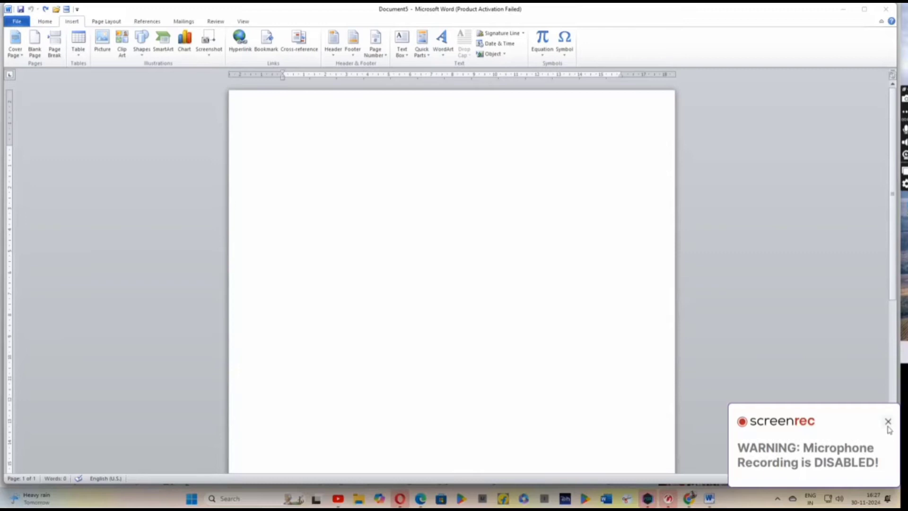
- Dismiss the microphone notification and create a new blank document
left_click(888, 421)
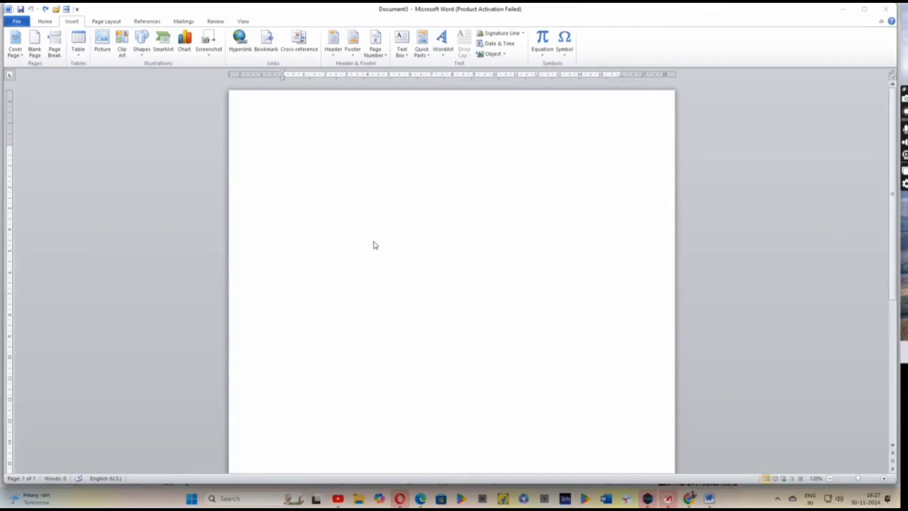
left_click(20, 22)
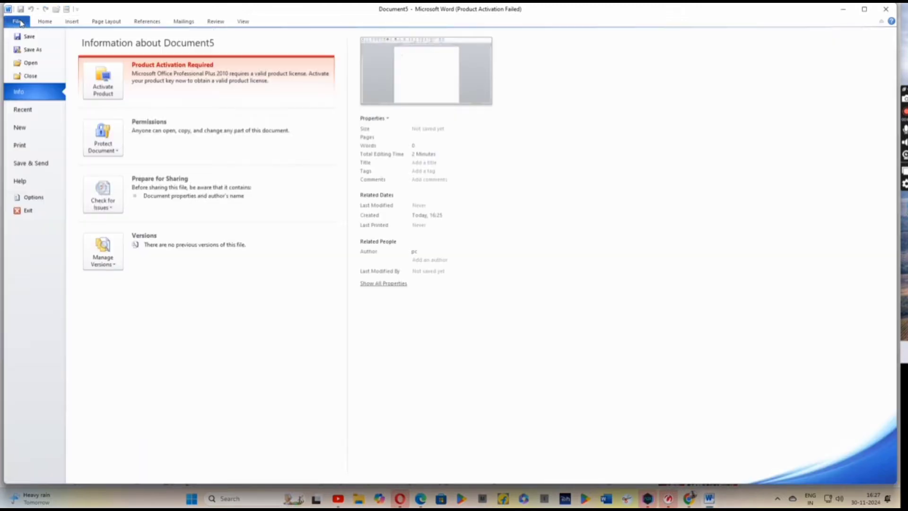
left_click(24, 134)
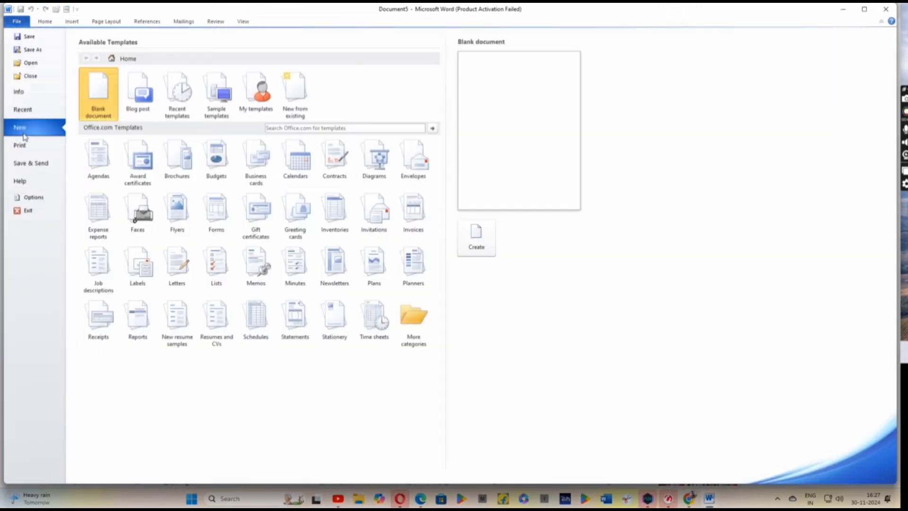
left_click(468, 251)
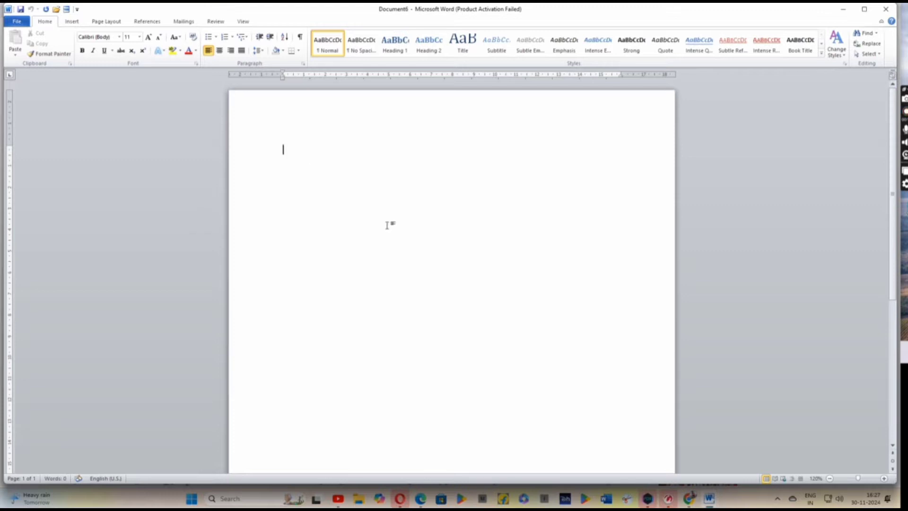
- Apply a box page border with a thick 3 pt multi-line style to the whole document
left_click(108, 22)
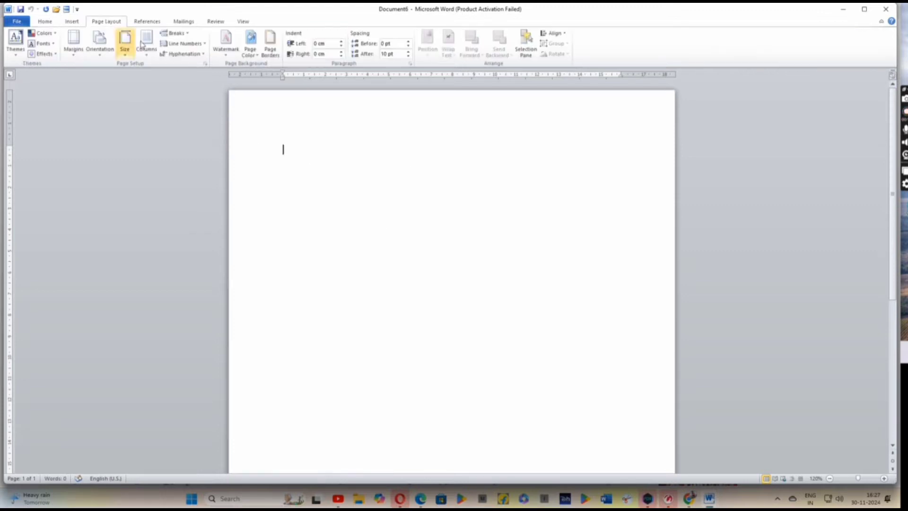
left_click(271, 52)
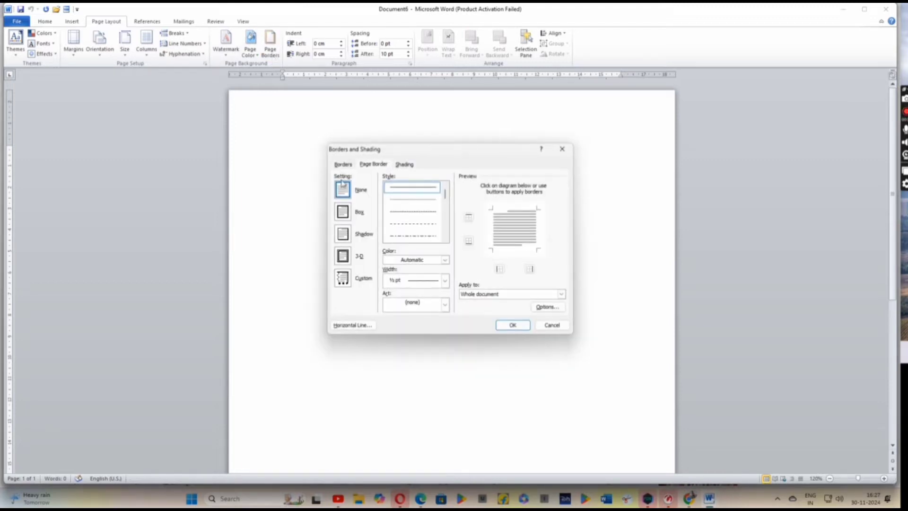
left_click(350, 217)
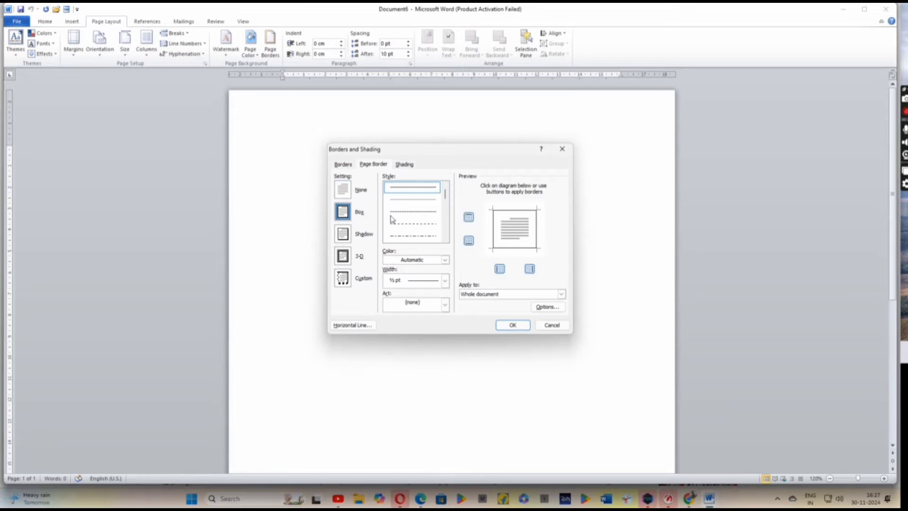
left_click_drag(445, 201, 445, 212)
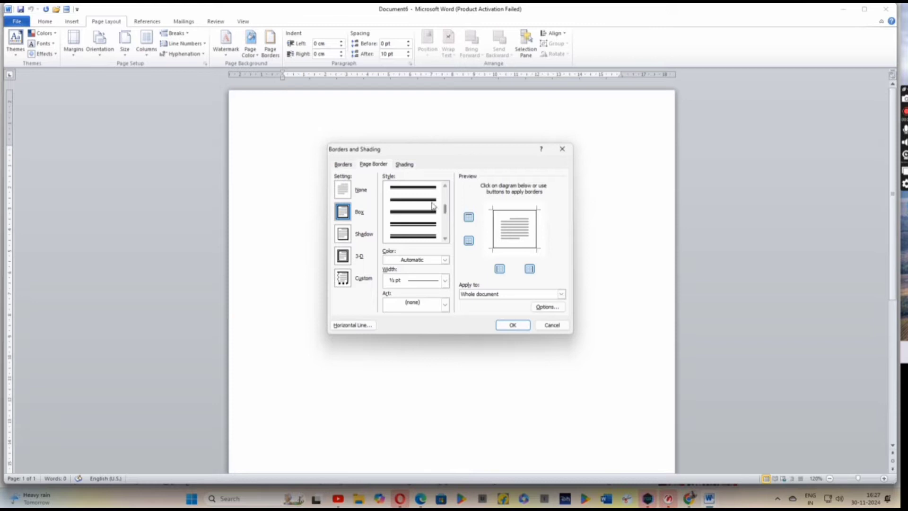
left_click(432, 201)
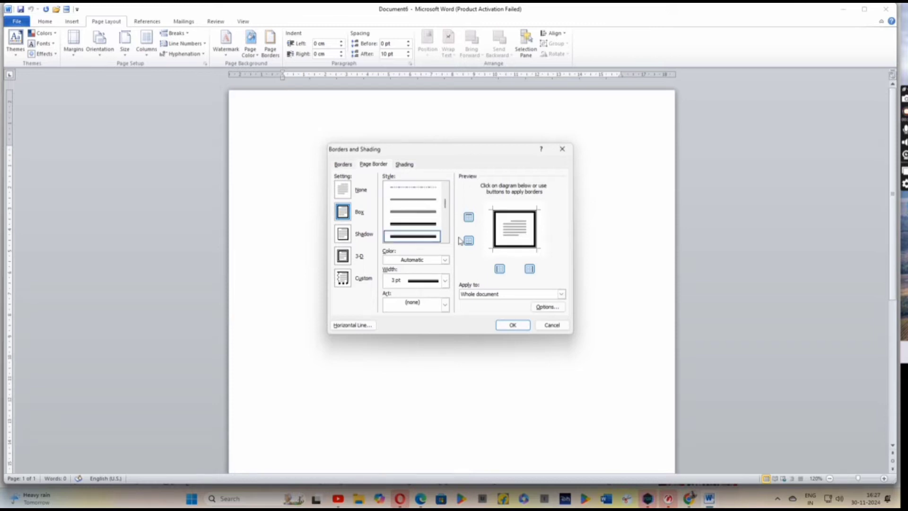
left_click(513, 326)
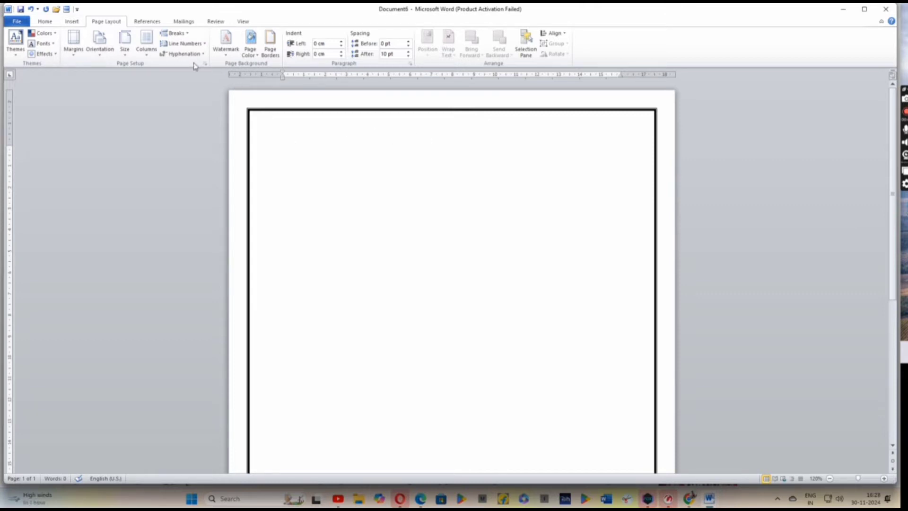
- Draw a text box at the top centre of the page, about 5 cm wide, and heighten it to about 1 cm
left_click(72, 21)
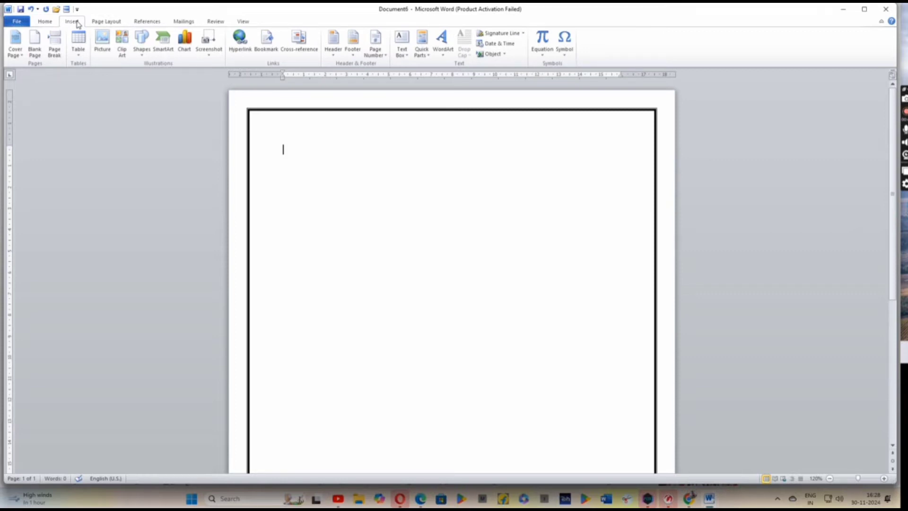
left_click(407, 57)
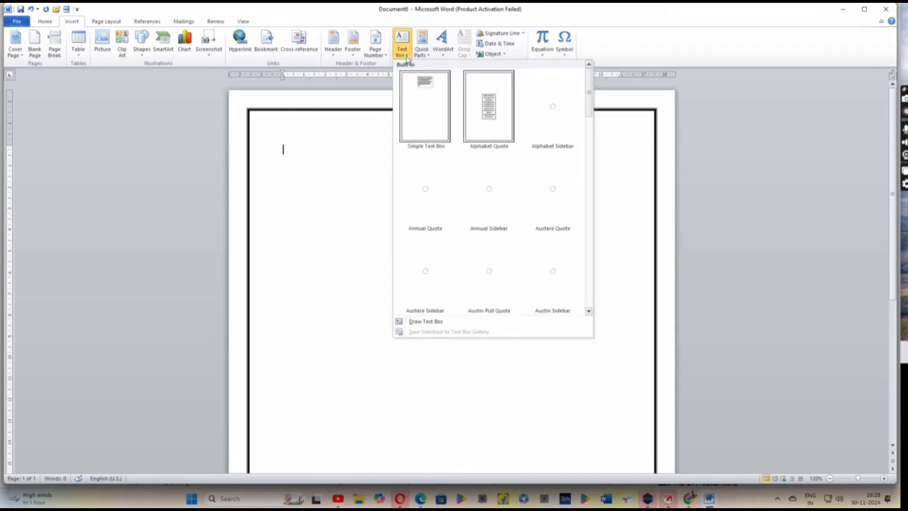
left_click(430, 322)
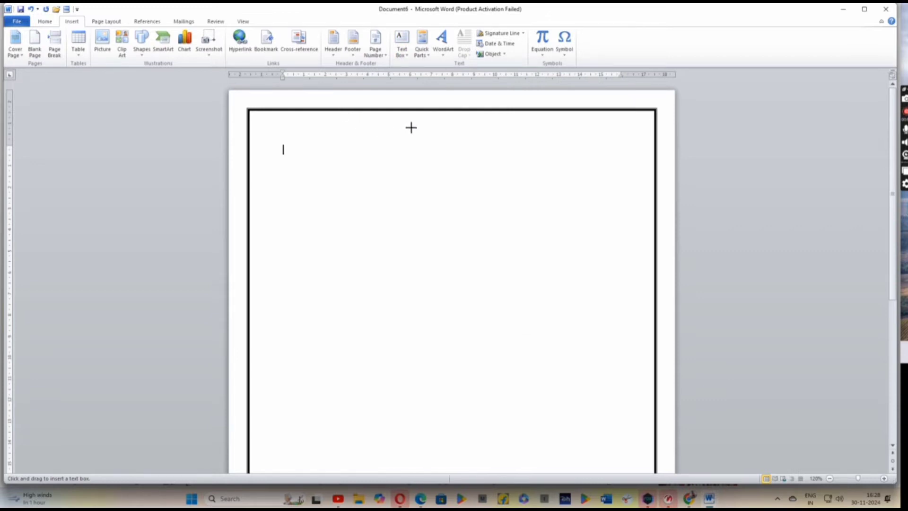
left_click_drag(411, 128, 518, 137)
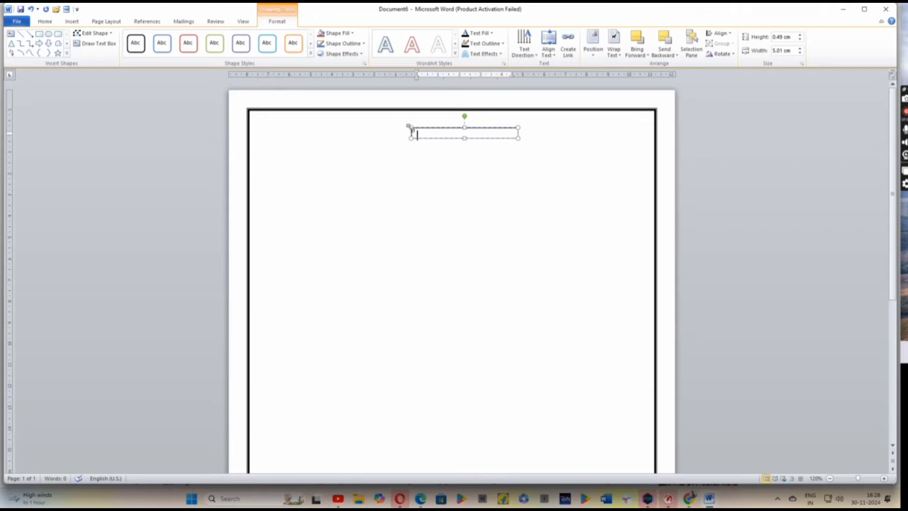
left_click_drag(409, 126, 410, 116)
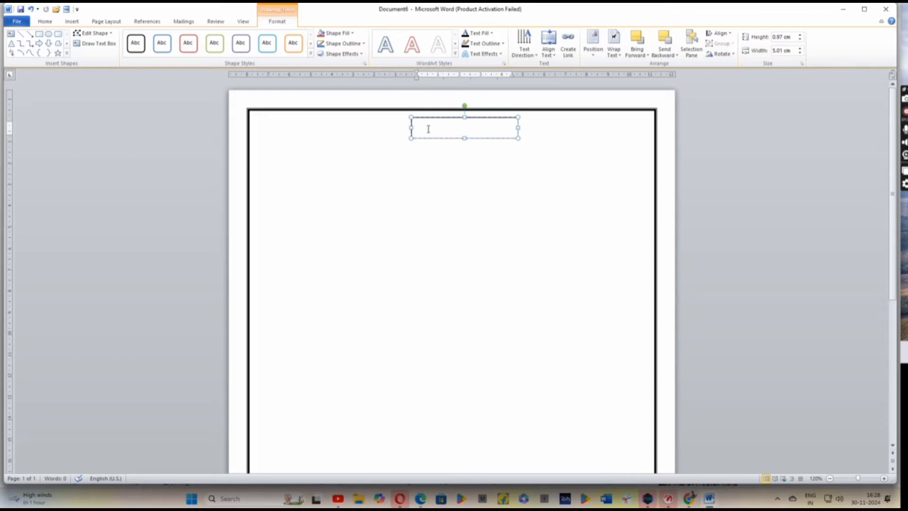
- Enter the title "BIO-DATA" in the text box
type("Bl")
type("O")
type("-DATA")
- Format the BIO-DATA title as 20 pt bold, centred in its text box
left_click_drag(416, 126, 456, 126)
left_click(45, 22)
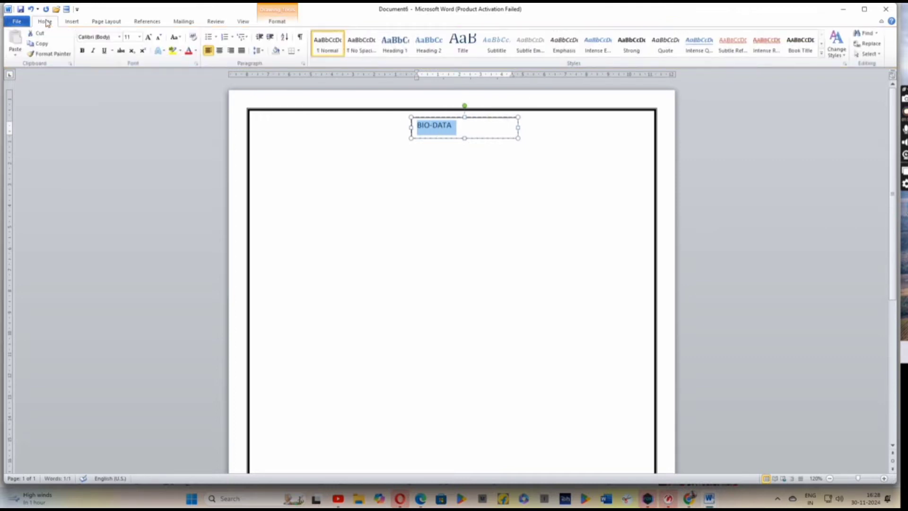
left_click(139, 37)
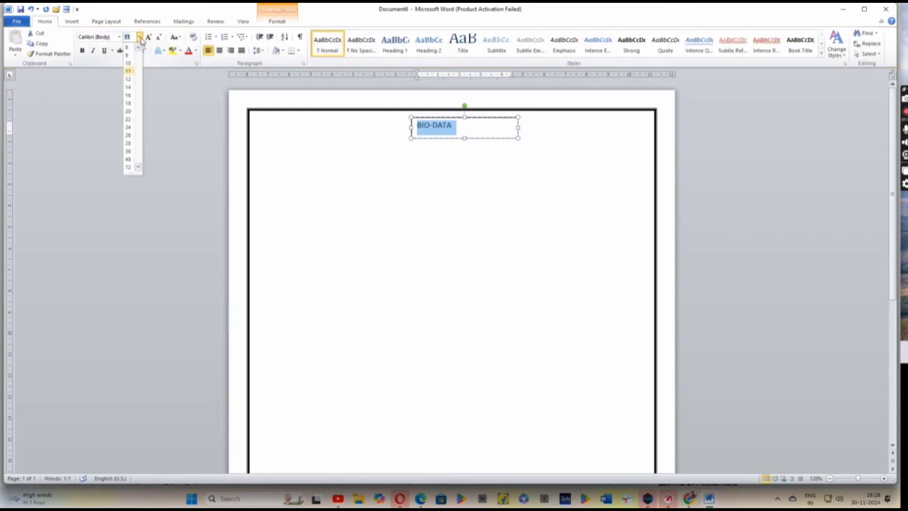
left_click(130, 112)
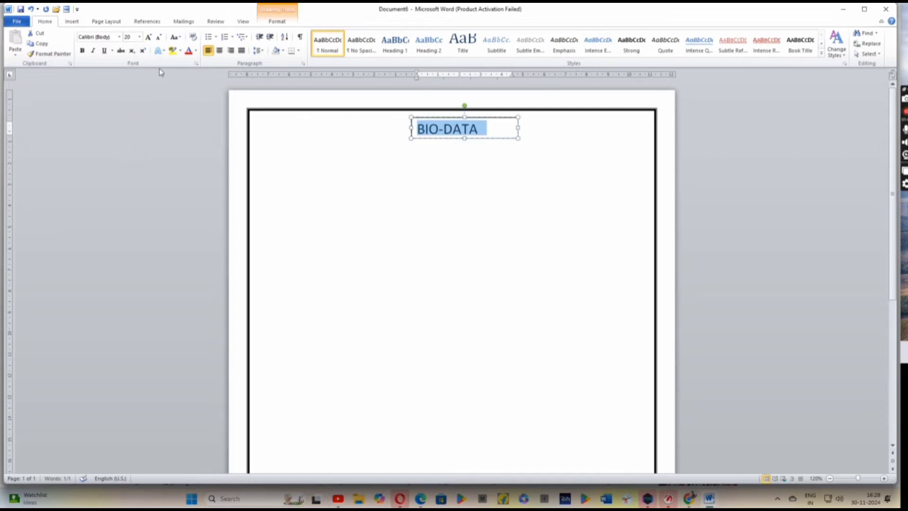
left_click(81, 52)
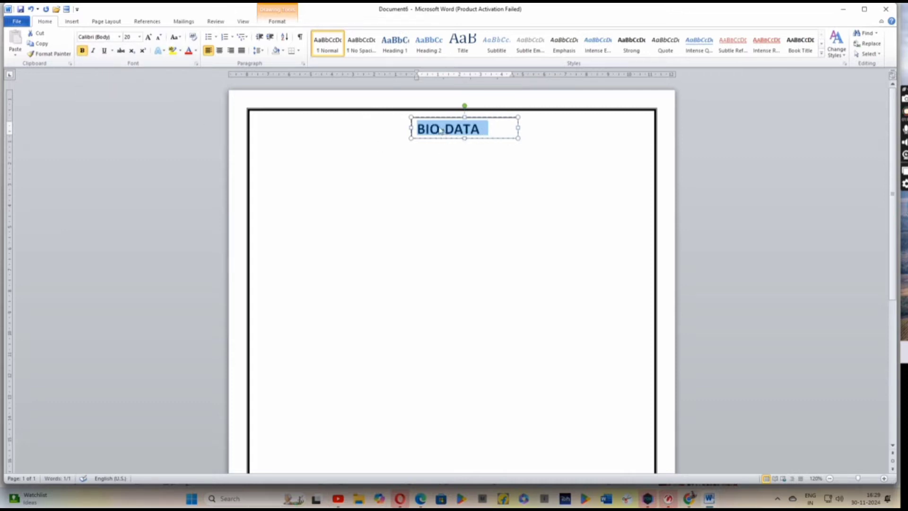
left_click(220, 51)
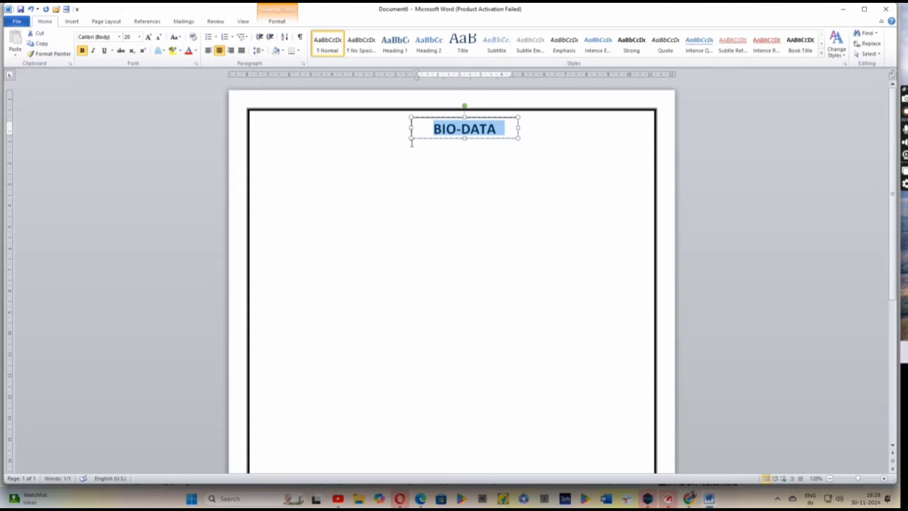
left_click(377, 175)
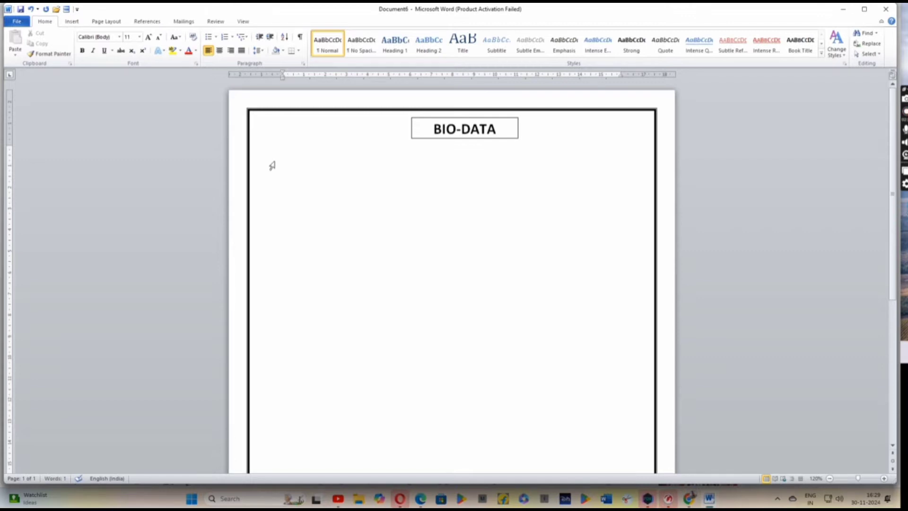
- Add "TO" below the title, followed by an underscore line for the first address row
type("TO")
key("Return")
type("___________________________________")
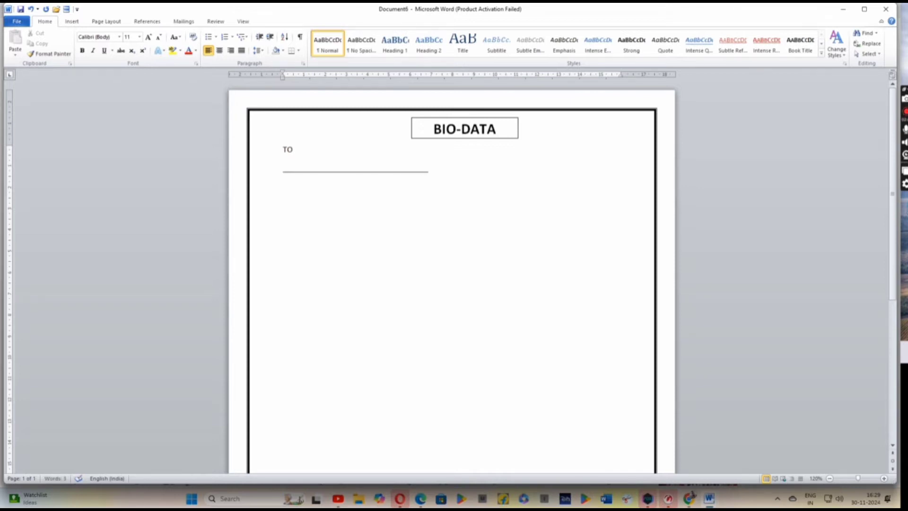
- Add three more underscore address lines of similar length, undoing the automatic border conversion after each line break
key("Return")
key("ctrl+z")
type("___")
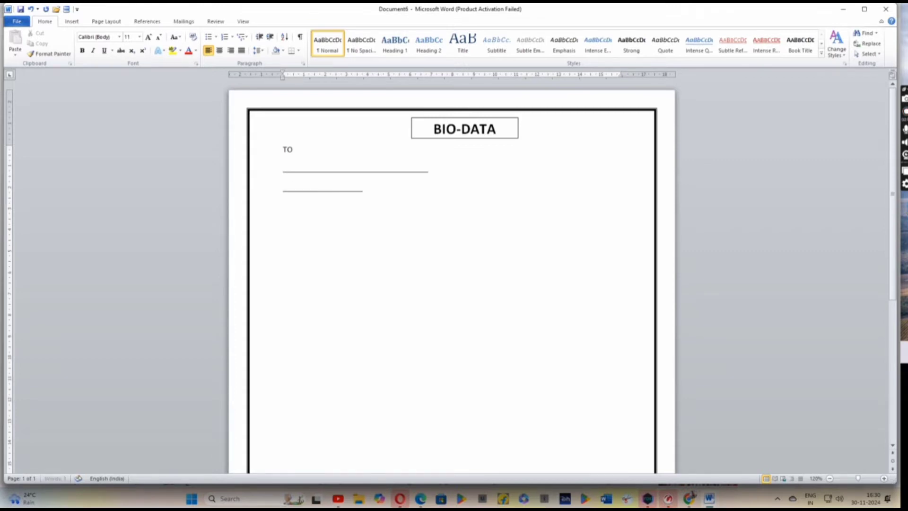
type("____")
key("Return")
key("ctrl+z")
type("___")
type("_______")
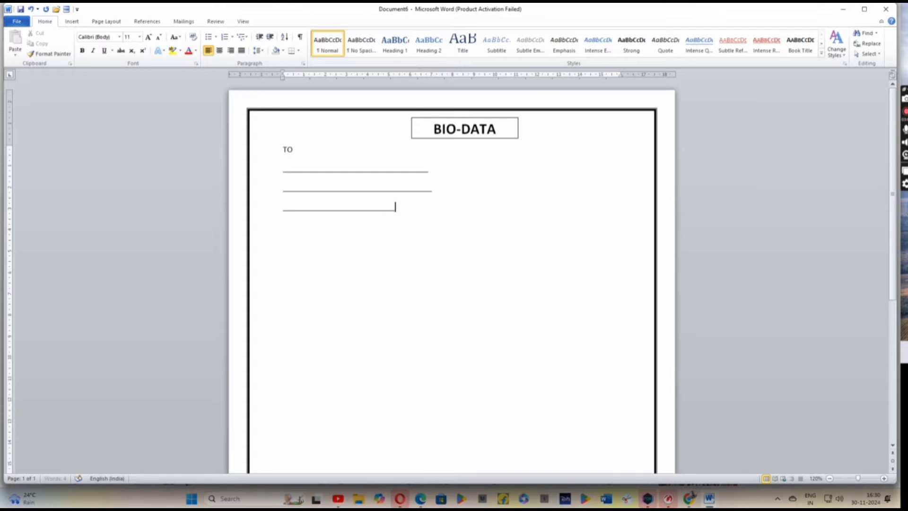
type("____")
key("Return")
key("ctrl+z")
type("_____________________")
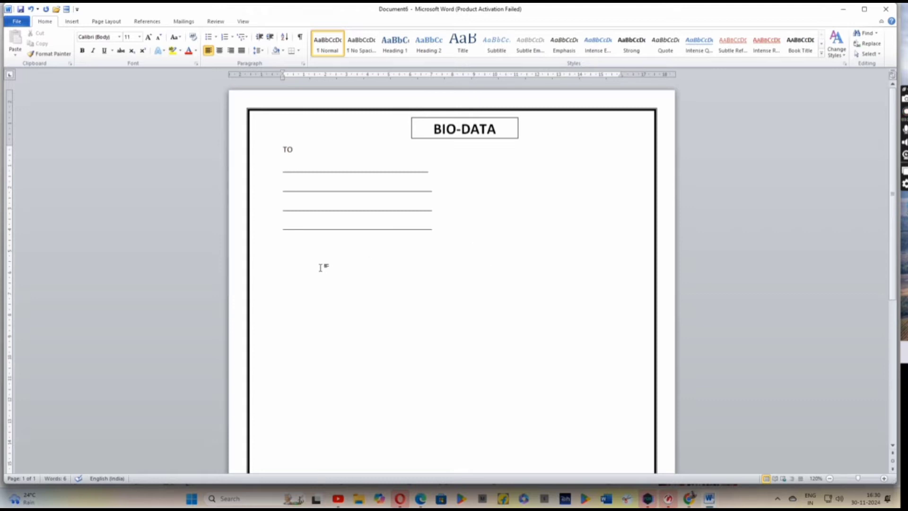
- Add the salutation "RESPECTED SIR," below the address lines and start a new line after it
key("Return")
type("RESPECTED SIR,")
key("Return")
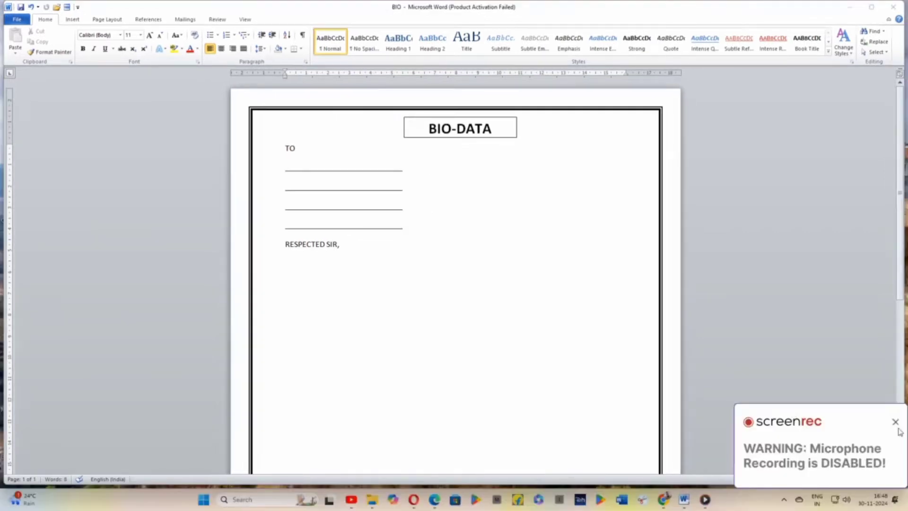
left_click(351, 250)
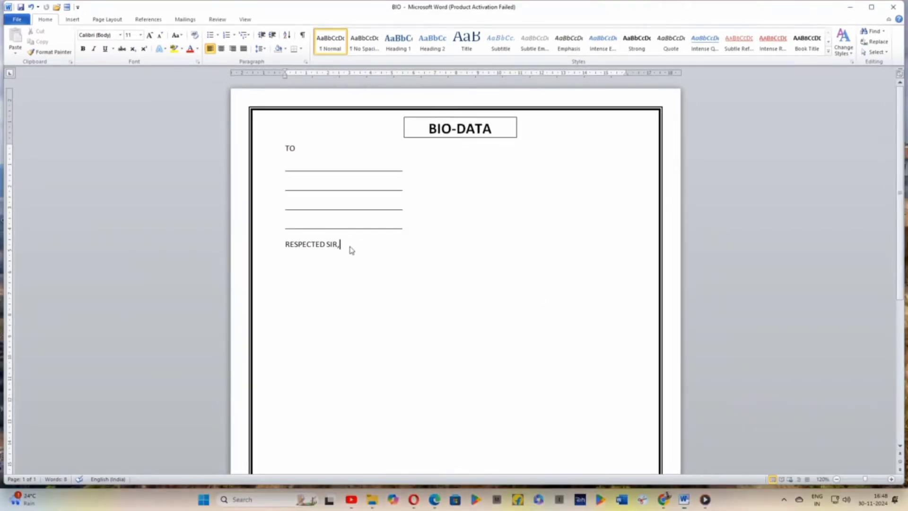
key("Return")
- Switch to File Explorer and open the Word document bio from the Captures folder for editing
left_click(203, 501)
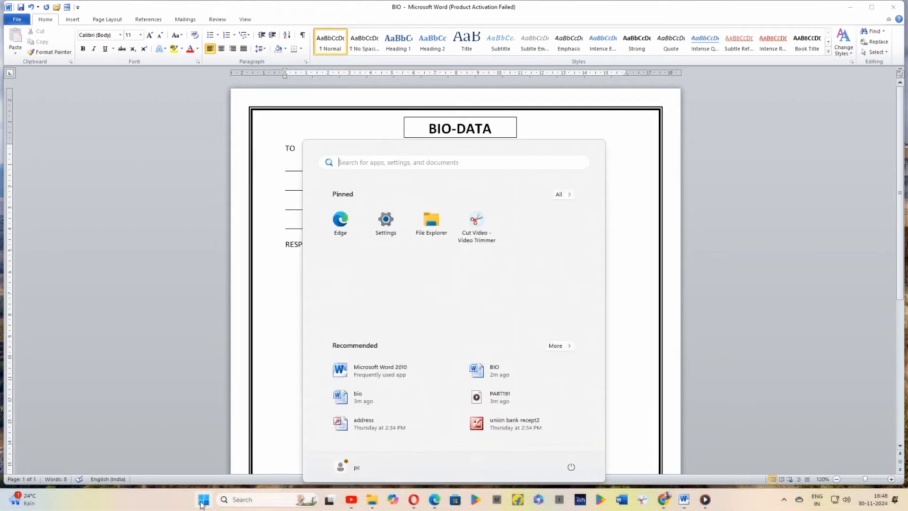
left_click(430, 225)
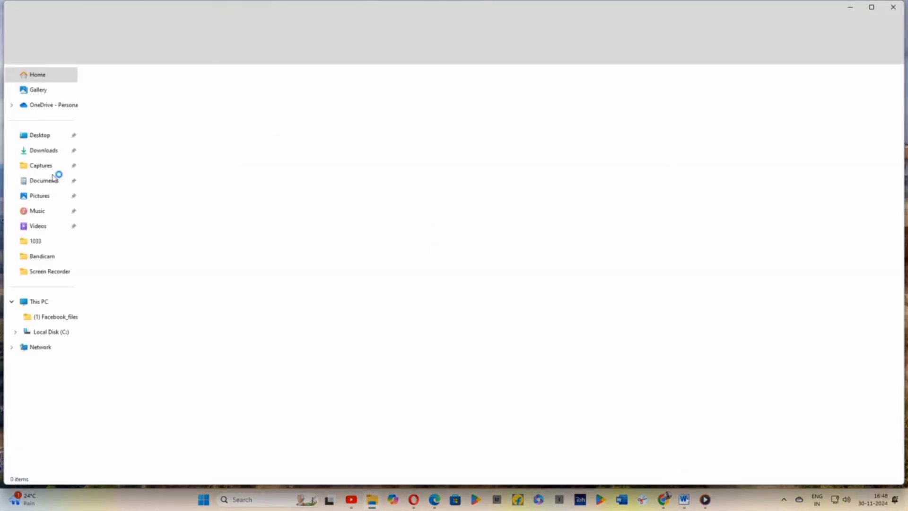
left_click(53, 169)
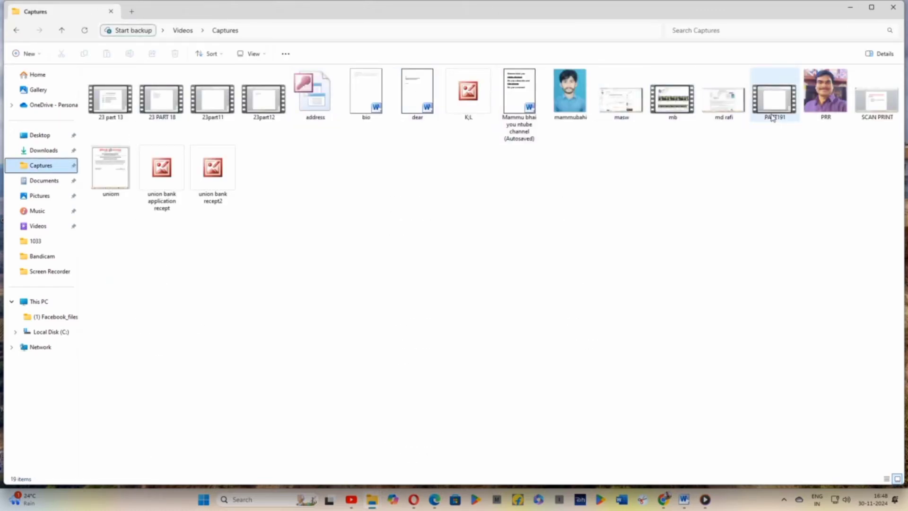
left_click(385, 116)
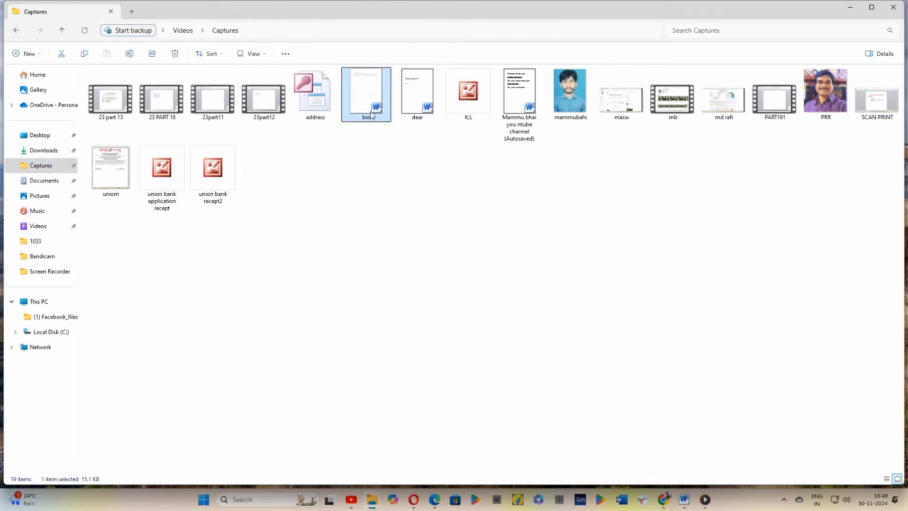
double_click(372, 115)
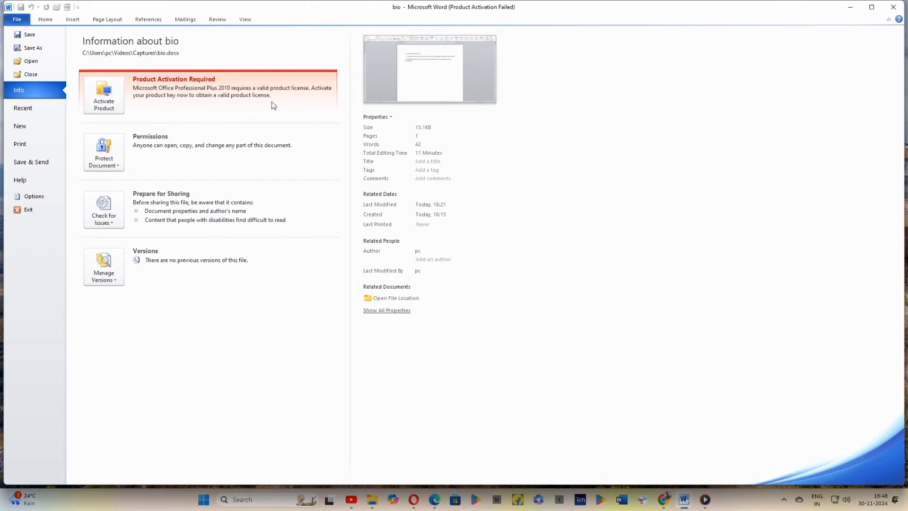
left_click(438, 87)
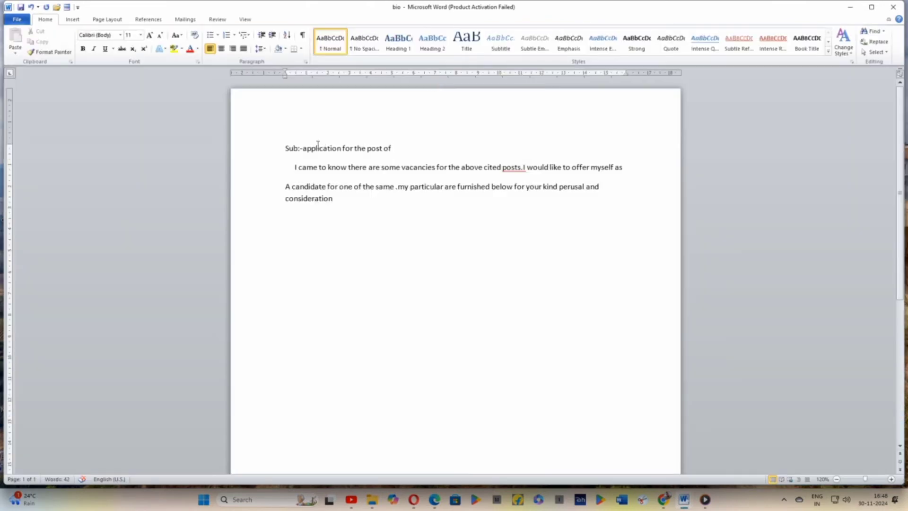
- Copy the subject line "Sub:-application for the post of" and return to the BIO-DATA form
left_click_drag(285, 148, 391, 153)
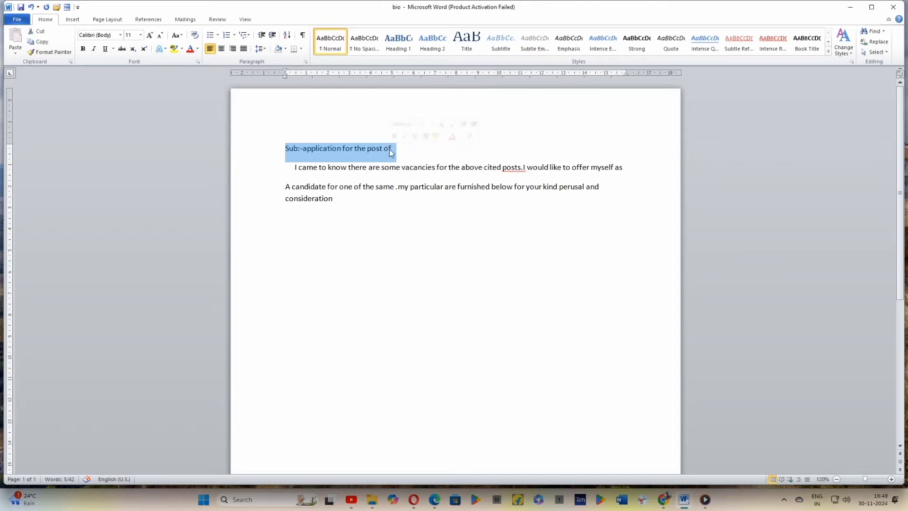
left_click(43, 42)
left_click(847, 9)
left_click(848, 8)
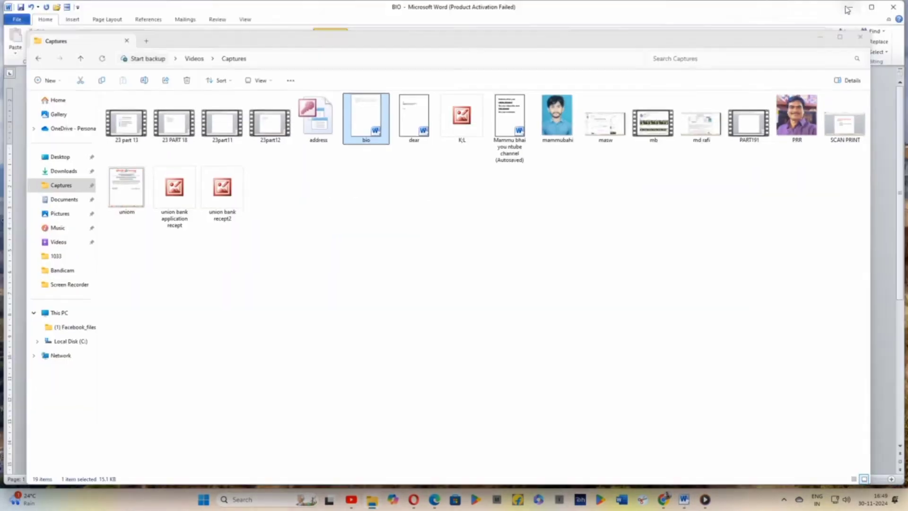
- Paste the copied subject line on the empty line below the salutation "RESPECTED SIR,"
left_click(305, 261)
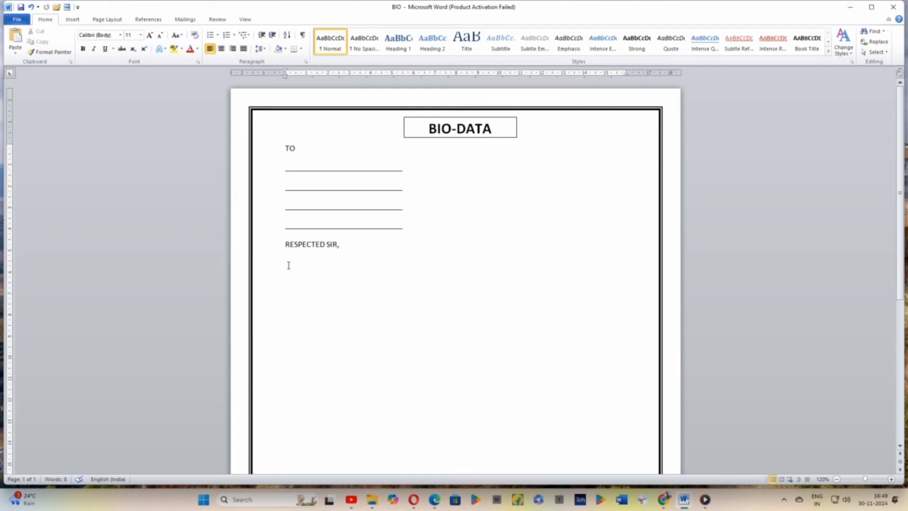
left_click(16, 48)
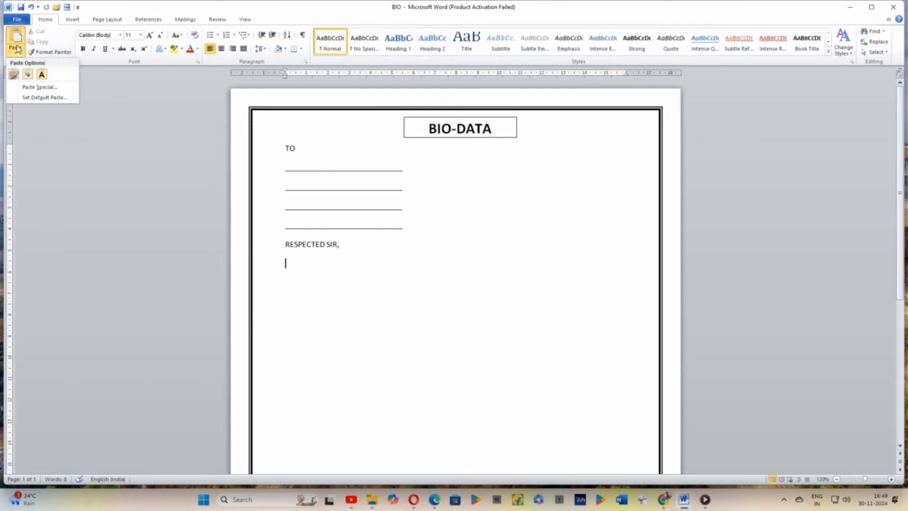
left_click(16, 49)
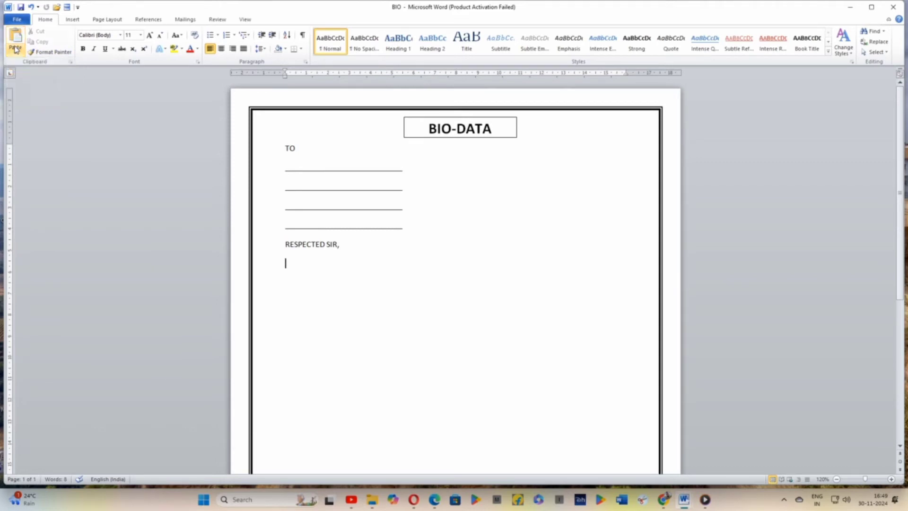
left_click(15, 49)
left_click(16, 49)
left_click(17, 37)
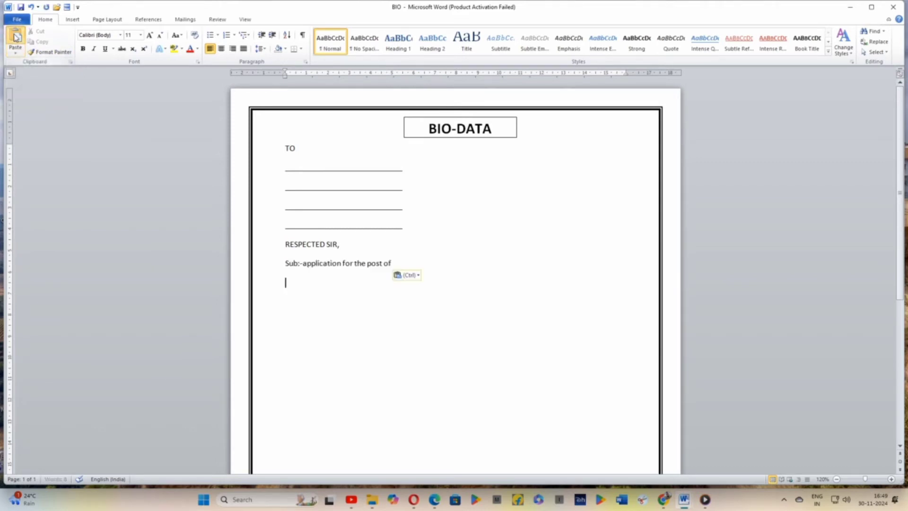
left_click(16, 36)
left_click(397, 281)
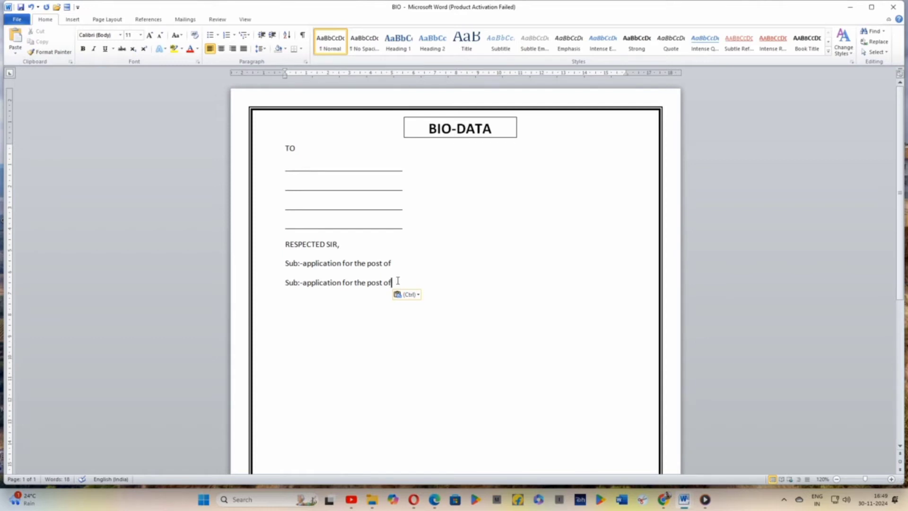
key("BackSpace")
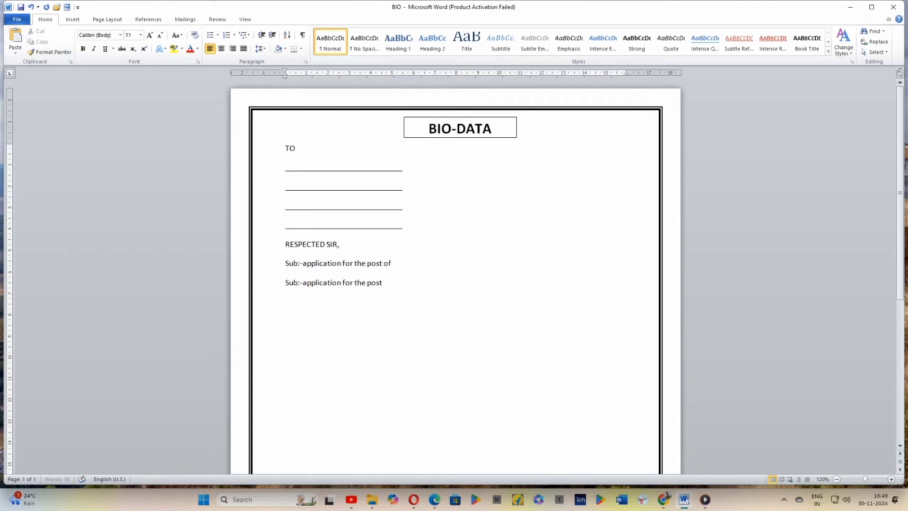
key("BackSpace")
key("BackSpace")
key("BackSpace")
key("BackSpace")
key("BackSpace")
key("BackSpace")
key("BackSpace")
key("BackSpace")
key("BackSpace")
key("BackSpace")
key("BackSpace")
key("BackSpace")
key("BackSpace")
key("BackSpace")
key("BackSpace")
key("BackSpace")
key("BackSpace")
key("BackSpace")
key("BackSpace")
key("BackSpace")
key("BackSpace")
key("BackSpace")
key("BackSpace")
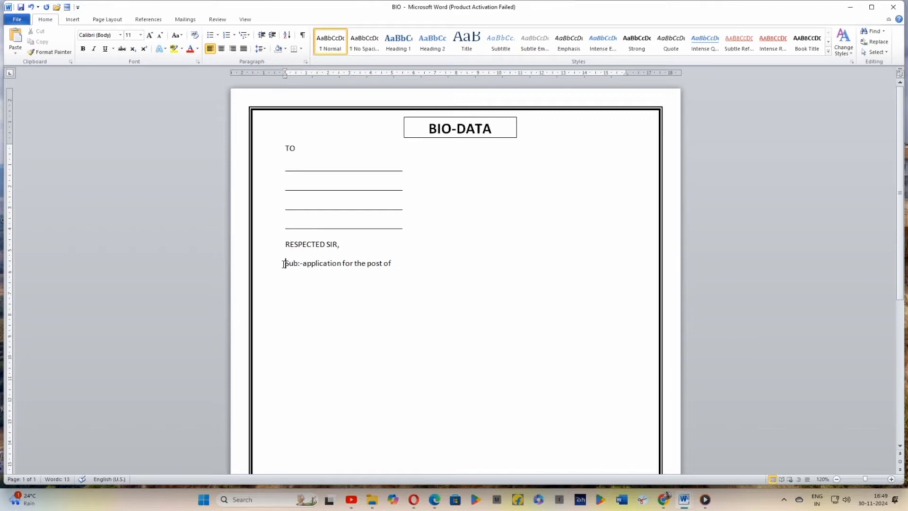
- Indent the subject line "Sub:-application for the post of" by one tab stop
left_click(284, 264)
key("Tab")
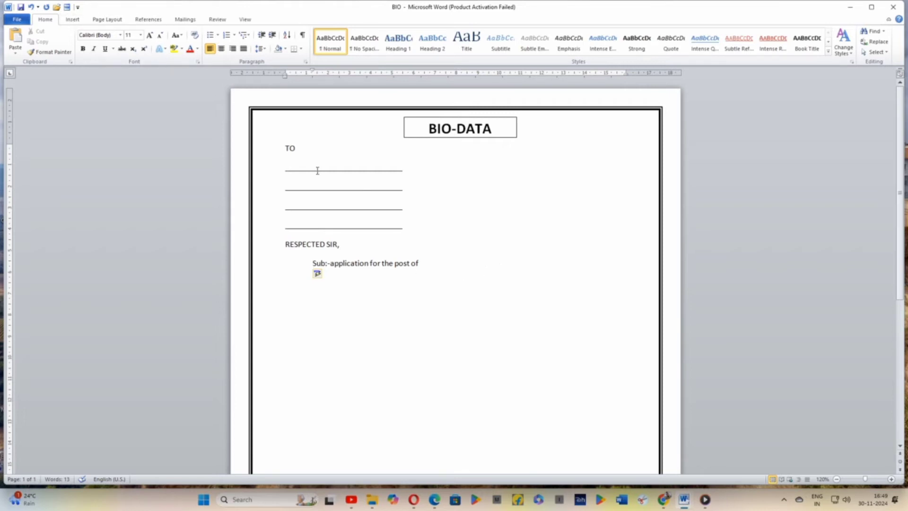
left_click(104, 21)
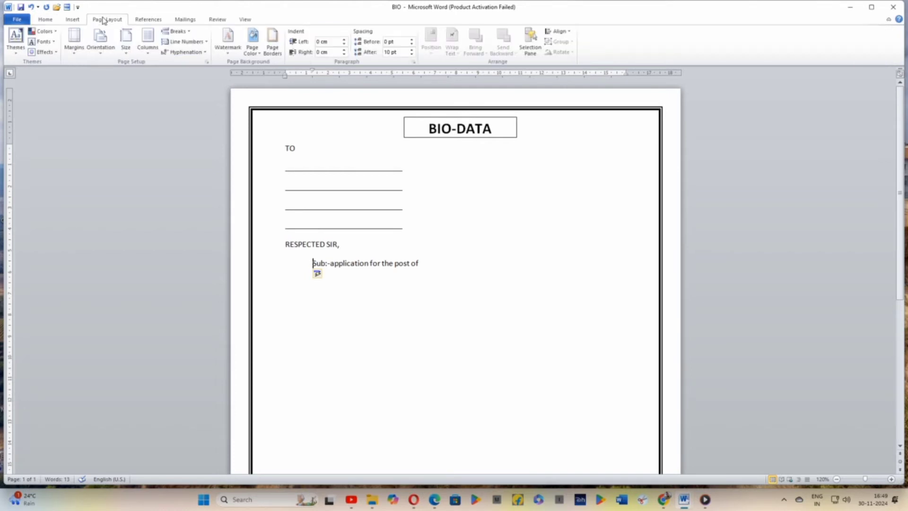
left_click(53, 22)
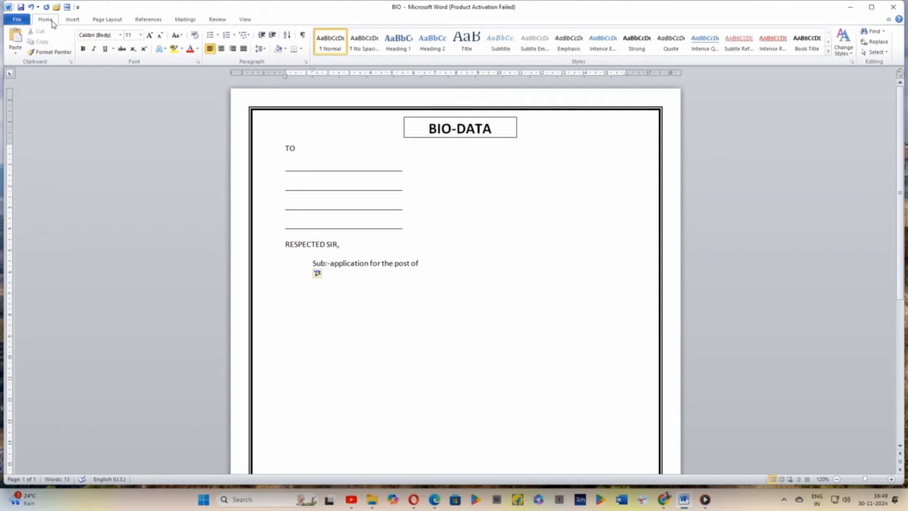
left_click(154, 23)
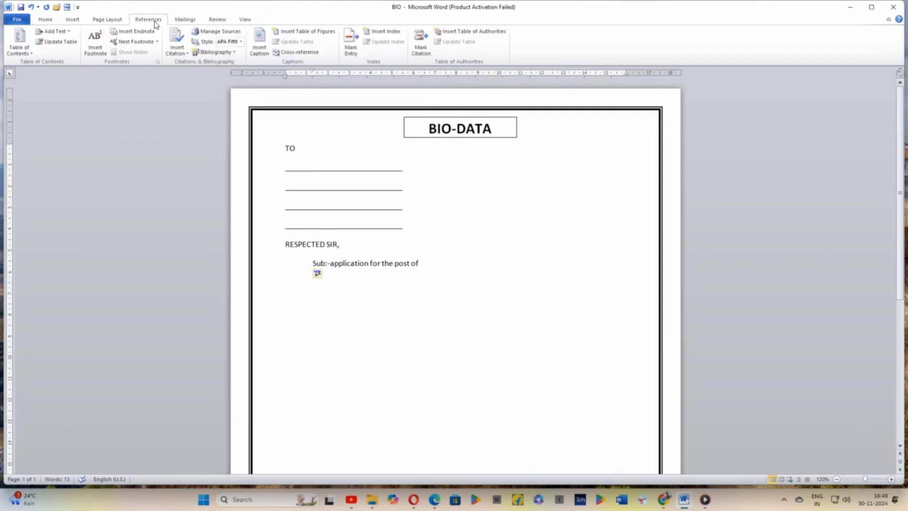
left_click(53, 20)
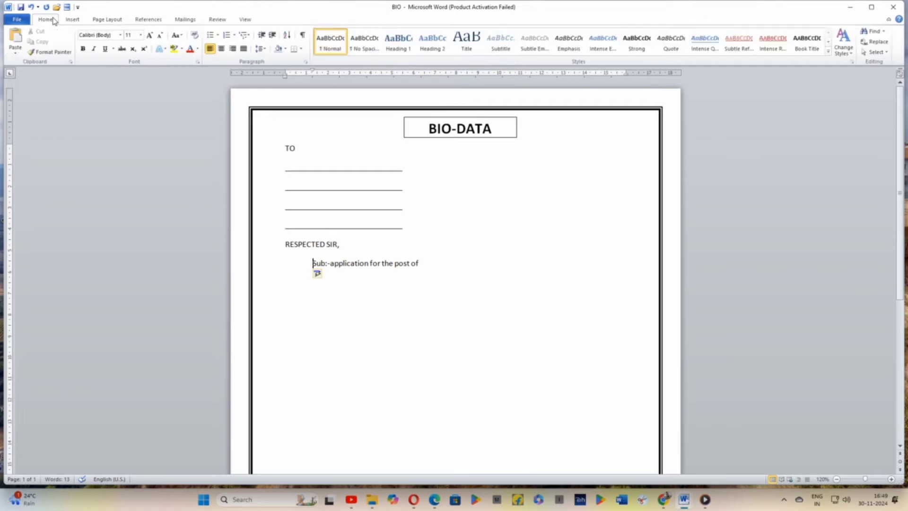
- Extend the subject line with an underscore blank reaching almost to the right margin, and start a new line below it
left_click(426, 265)
type("____________________________")
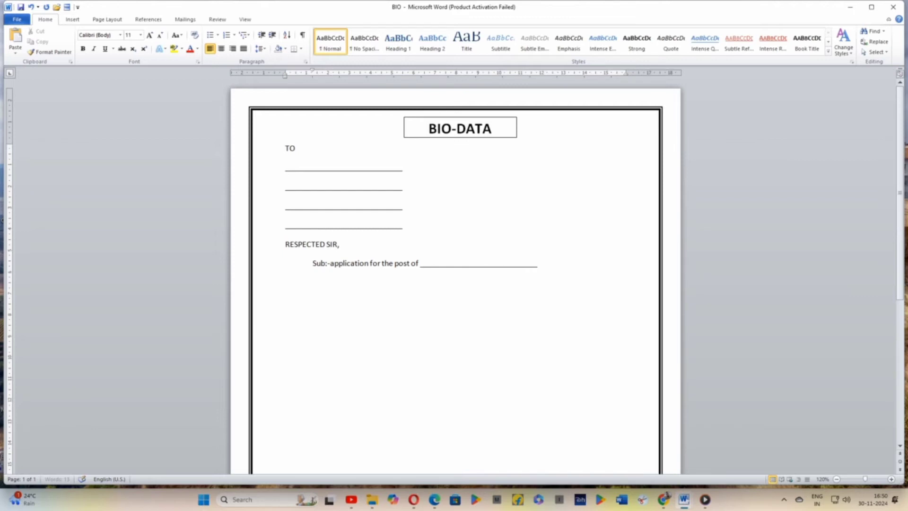
type("_______________________________________")
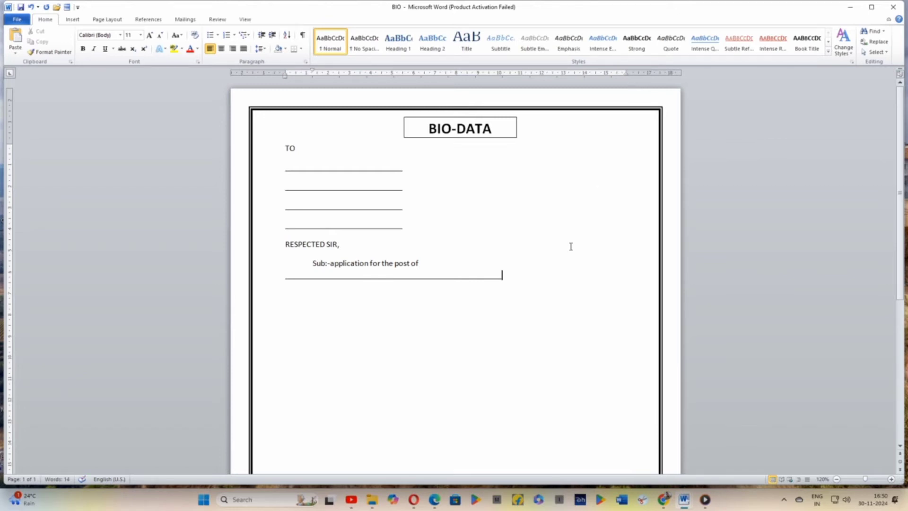
key("BackSpace")
key("BackSpace")
key("BackSpace")
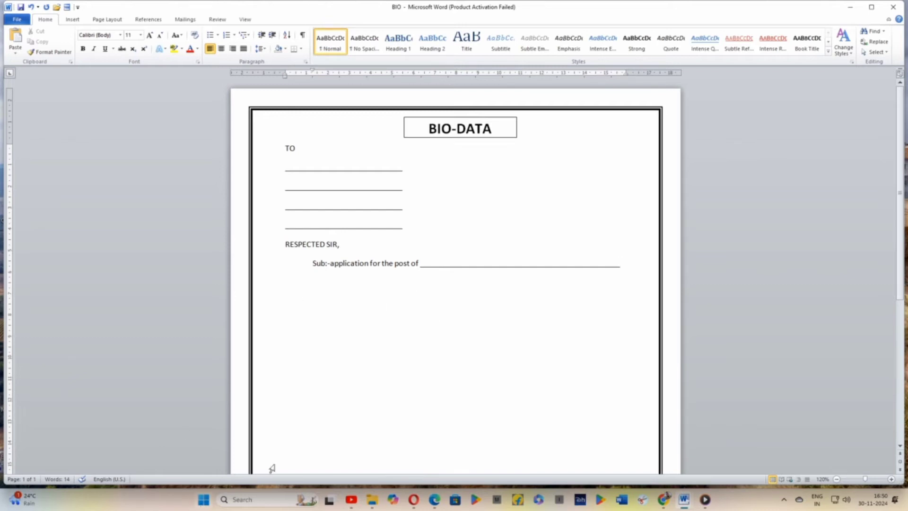
key("Return")
- Bring up the bio document again from the Captures folder in File Explorer
left_click(200, 499)
left_click(432, 225)
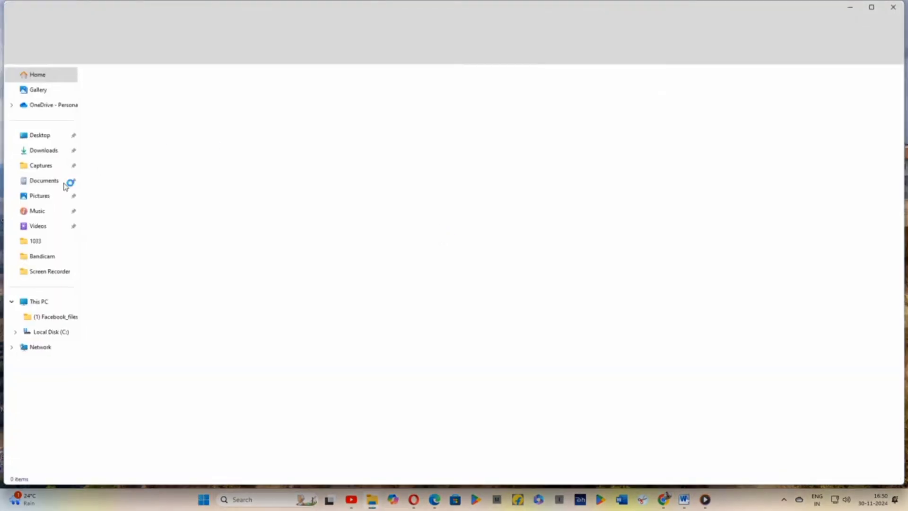
left_click(53, 169)
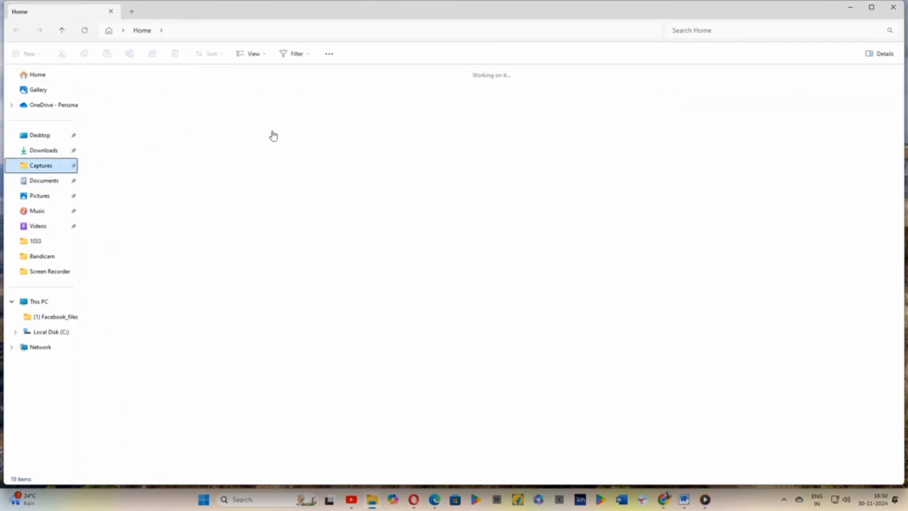
left_click(369, 101)
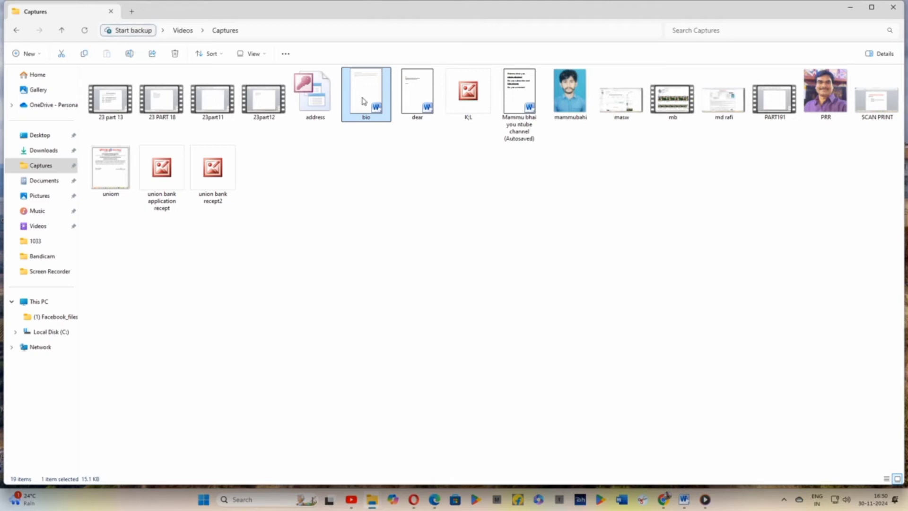
double_click(363, 101)
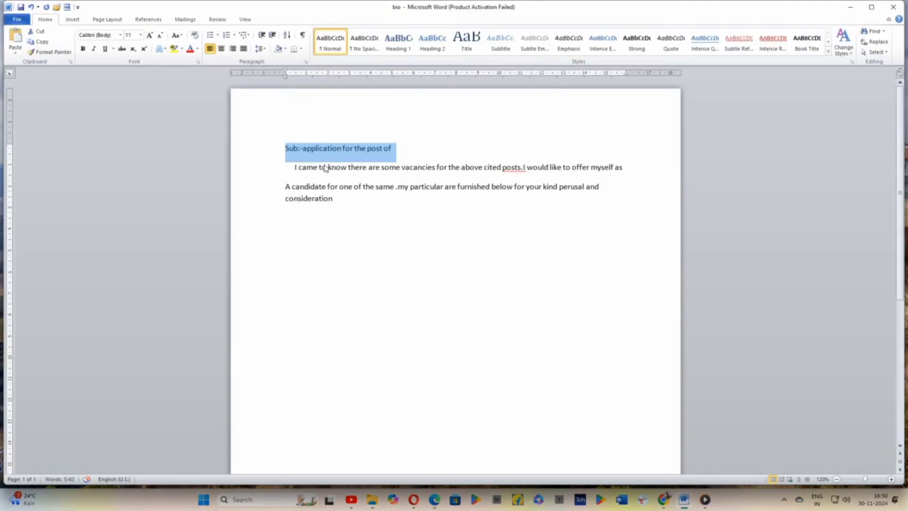
- Copy the body text from "I came to know" through "consideration" and switch back to the BIO-DATA form
left_click(367, 149)
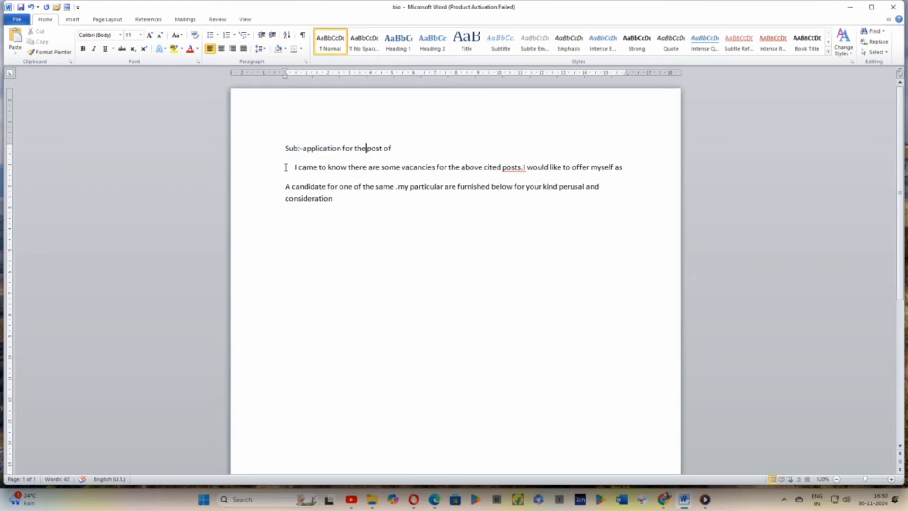
left_click_drag(291, 167, 414, 204)
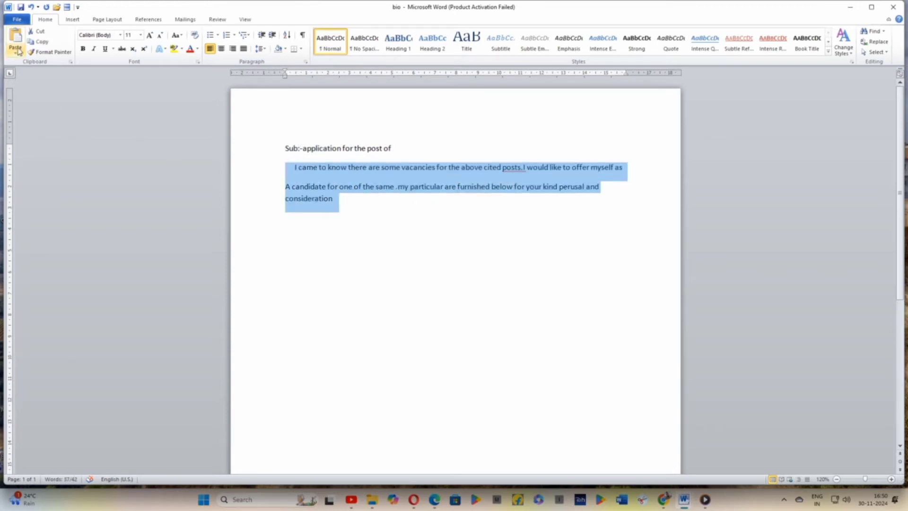
left_click(37, 43)
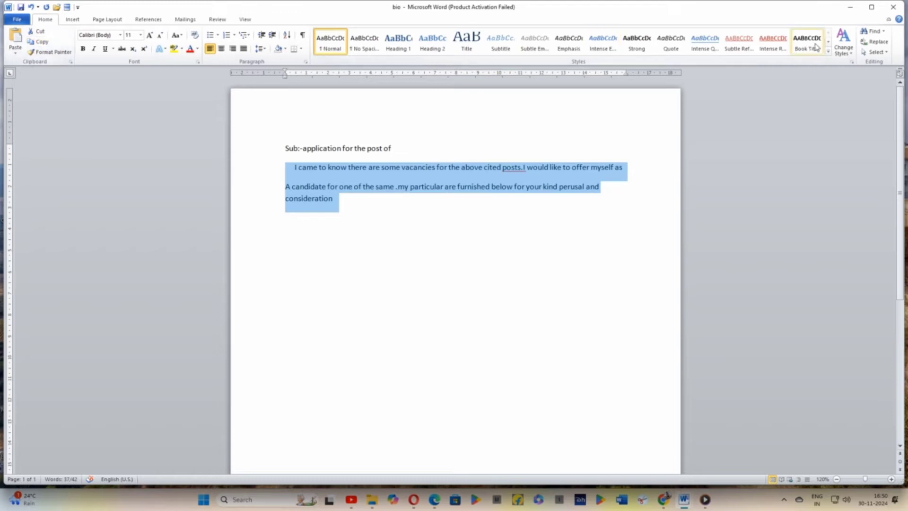
left_click(853, 8)
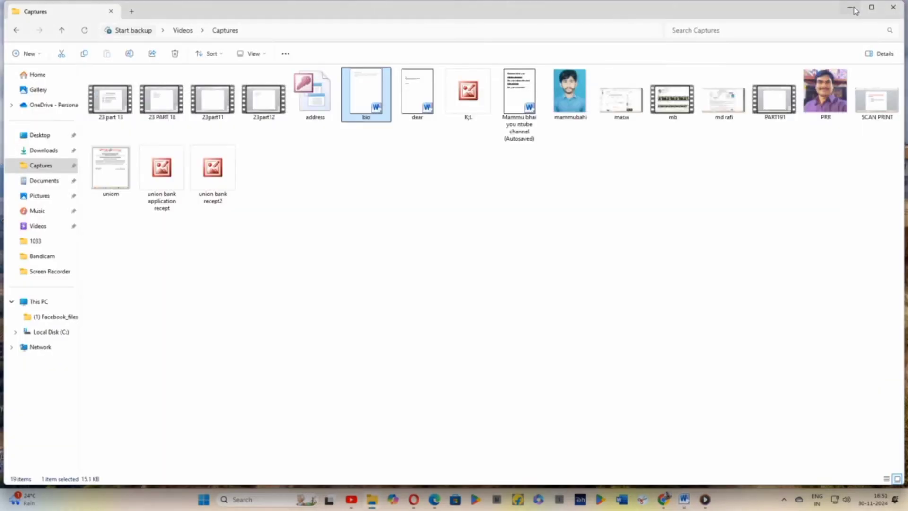
key("alt+Tab")
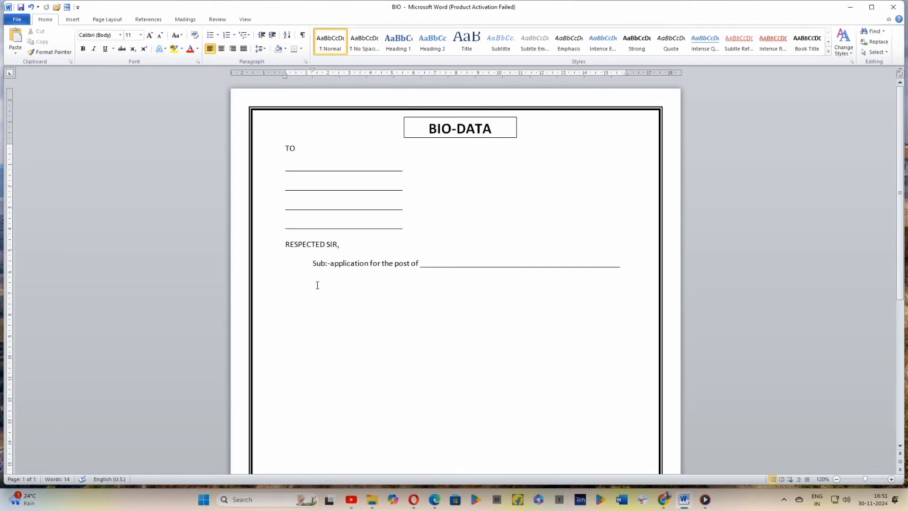
- Paste the body text below the subject line and indent its first line by two tab stops
left_click(10, 39)
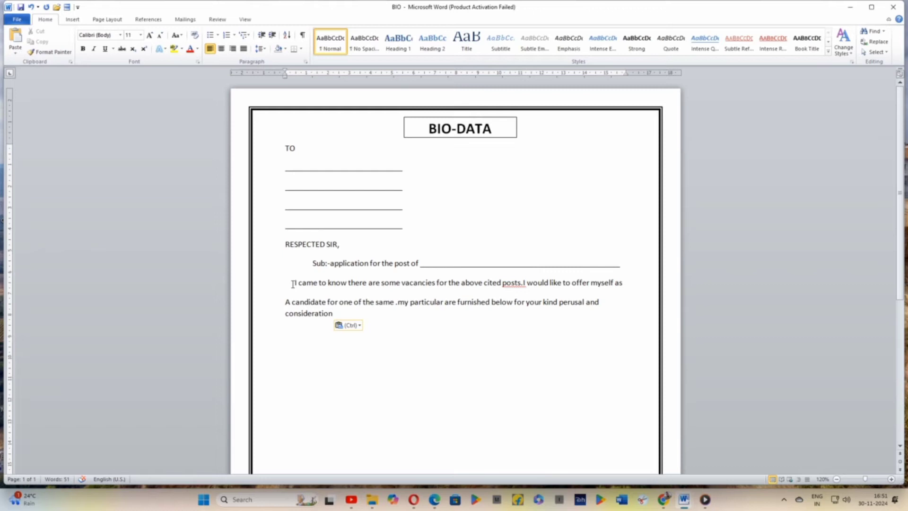
left_click(293, 284)
key("Tab")
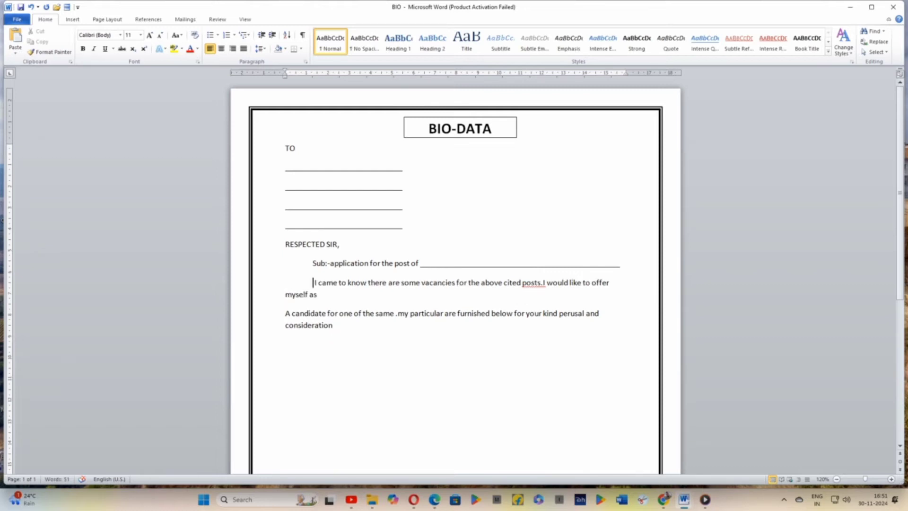
key("Tab")
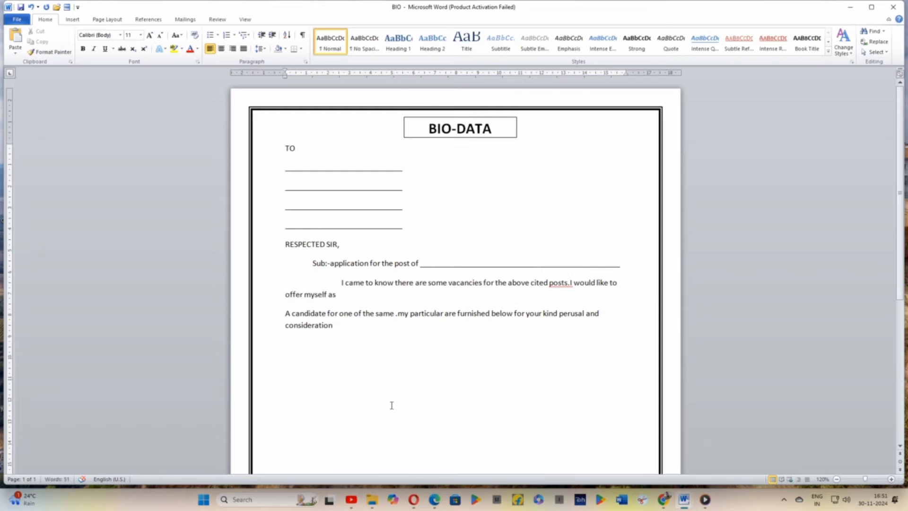
- Start a new line below the body text and apply the Narrow page margins (1.27 cm) with the whole document selected
left_click(346, 326)
key("Return")
left_click_drag(283, 148, 331, 345)
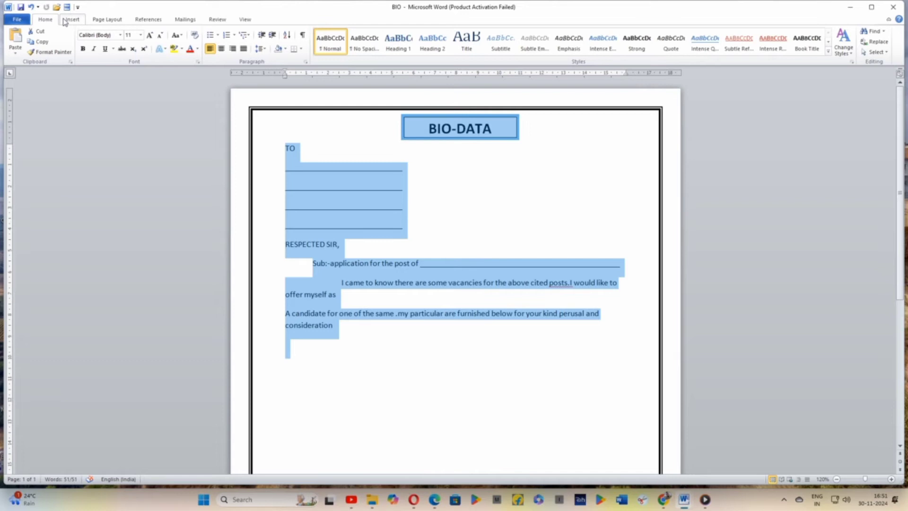
left_click(67, 21)
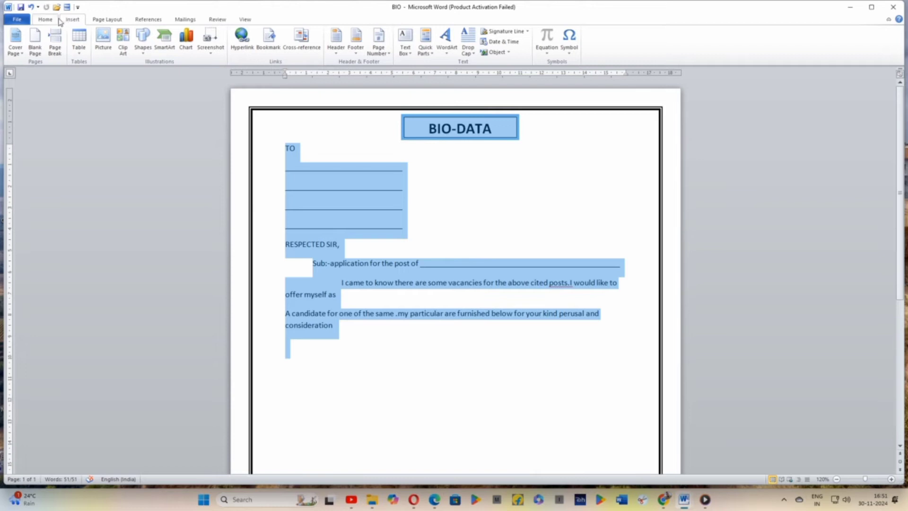
left_click(92, 24)
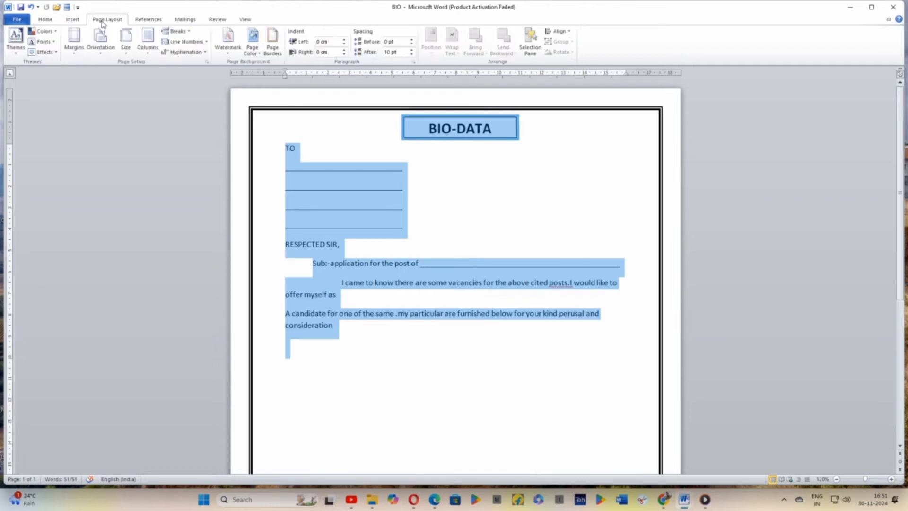
left_click(70, 44)
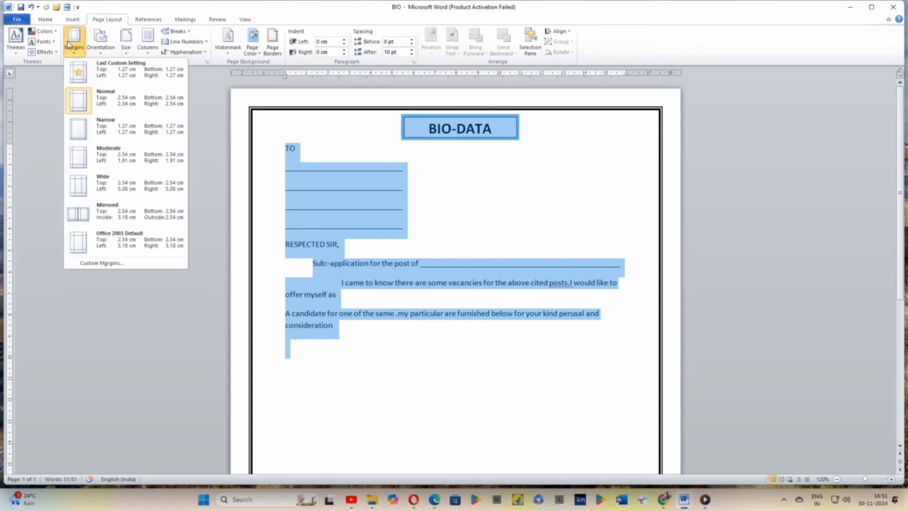
left_click(93, 97)
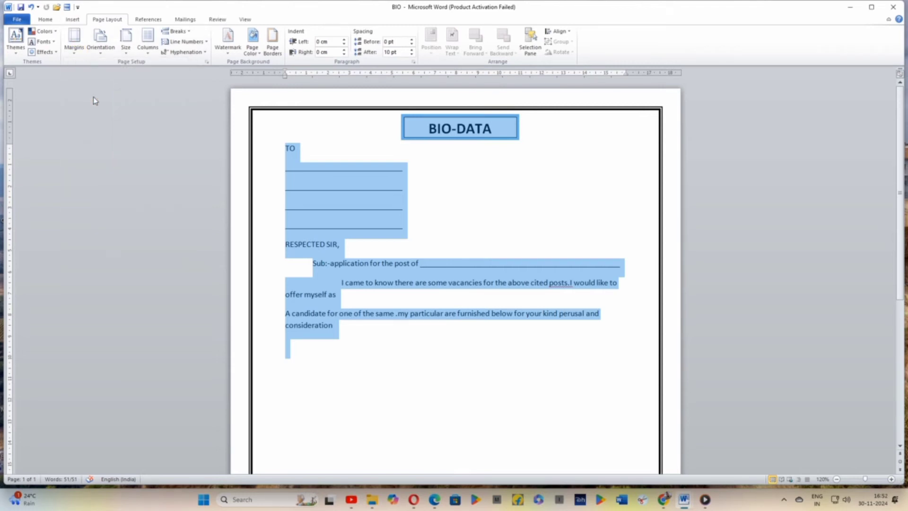
left_click(79, 51)
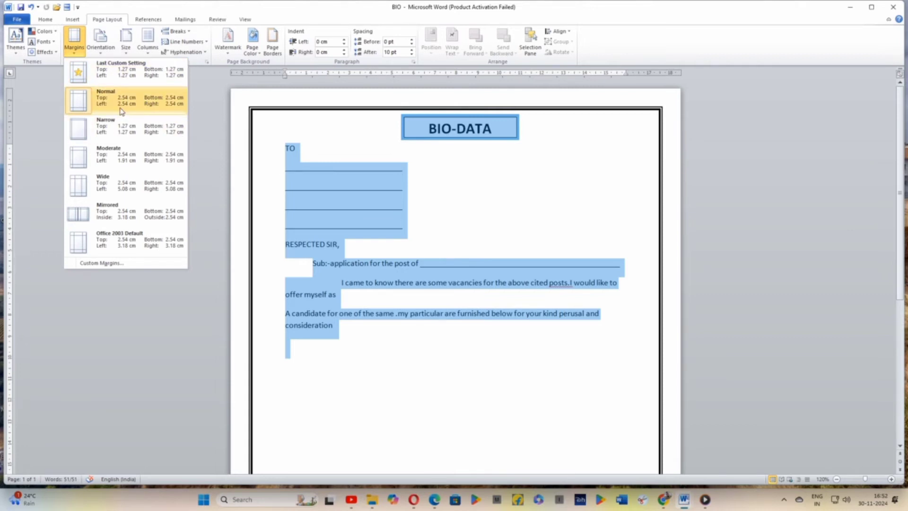
left_click(118, 131)
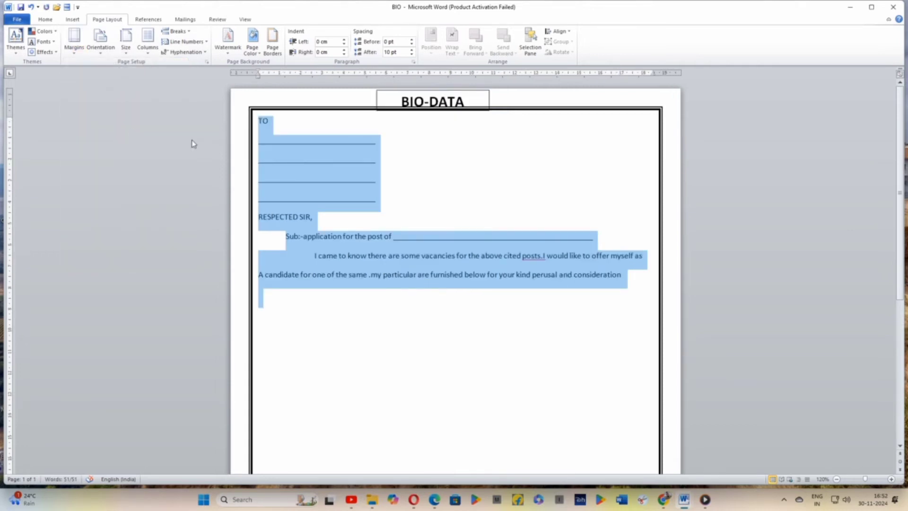
left_click(437, 200)
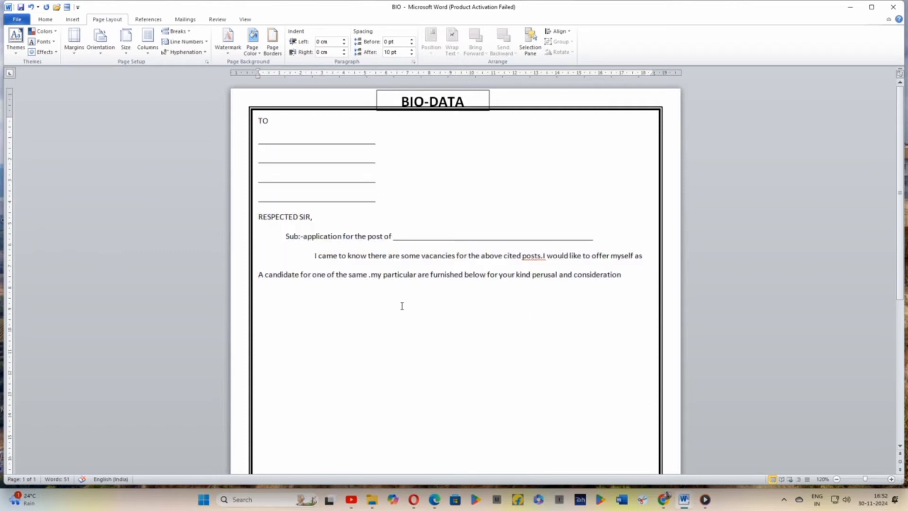
- Add a "NAME OF FULL" line below the body text, with tab stops at about 6.5 and 7.5 cm for a colon and an underscore blank
left_click(624, 280)
key("Return")
type("NAME OF FULL")
left_click(398, 74)
left_click(419, 74)
key("Tab")
type(":")
key("Tab")
type("______")
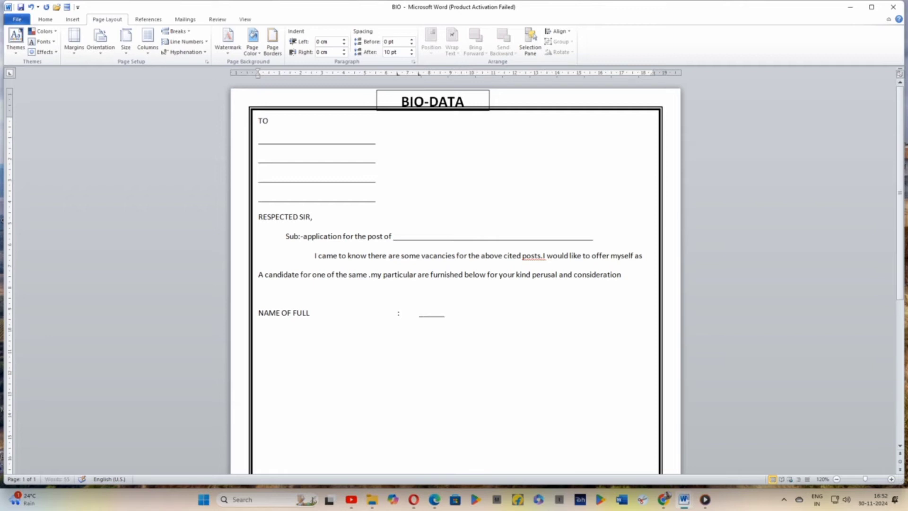
type("__________________")
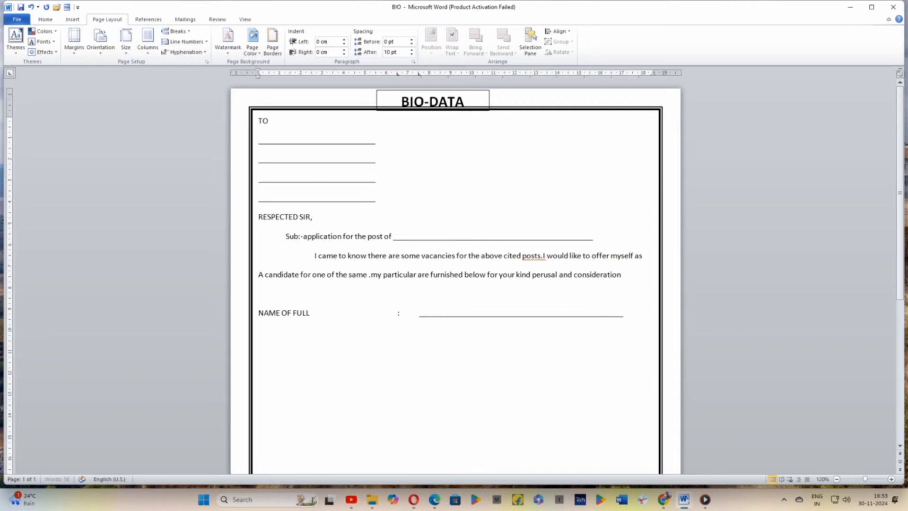
- Add a "FATHE S NAME" line with a tab-aligned colon and underscore blank, and start another line
key("Return")
type("FATHE S NAME")
key("Tab")
type(":")
key("Tab")
type("_________________")
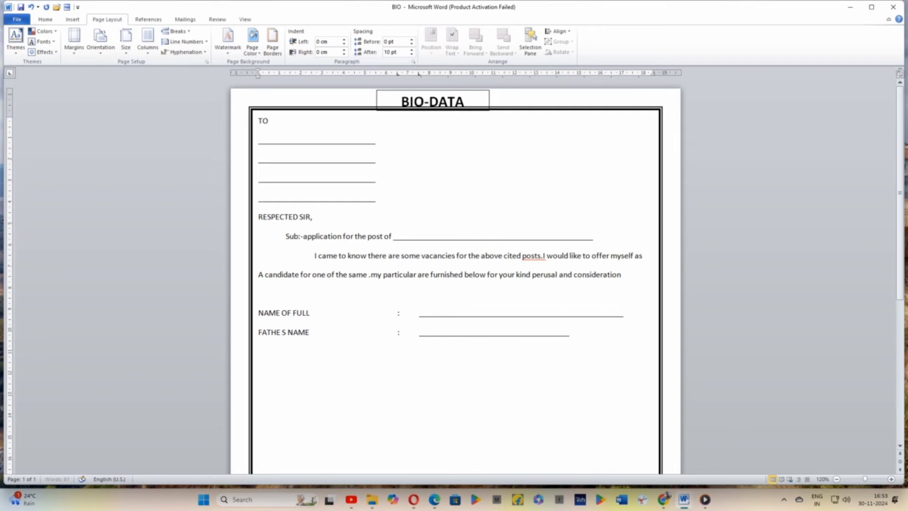
type("___________________")
key("Return")
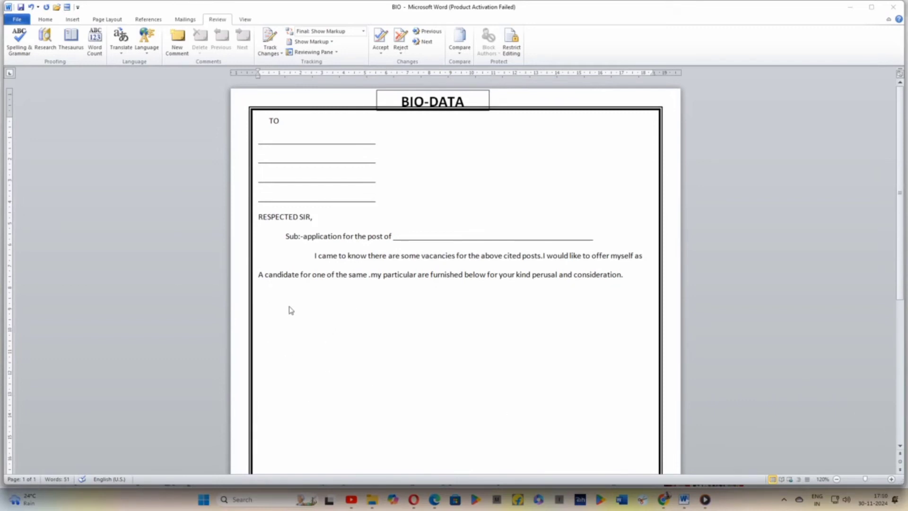
- Start a numbered list on a new line below the body text ending in "consideration."
left_click(633, 280)
key("Return")
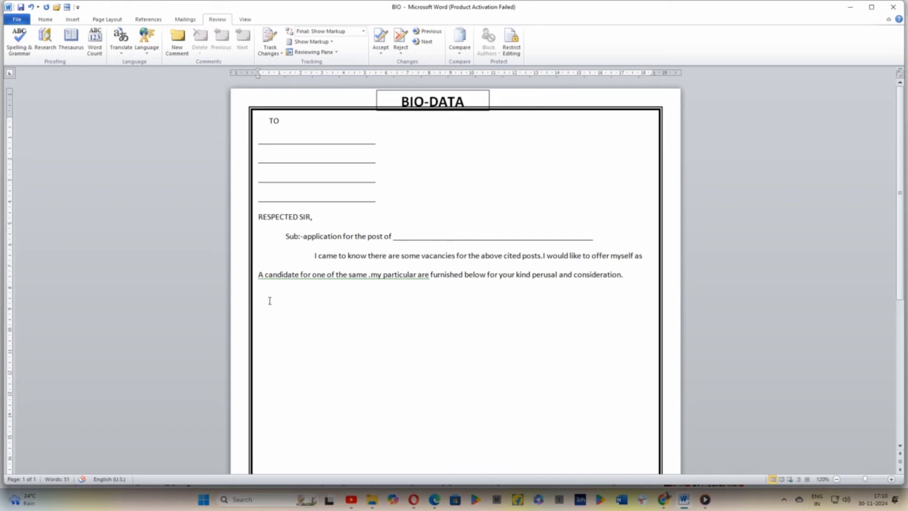
left_click(51, 21)
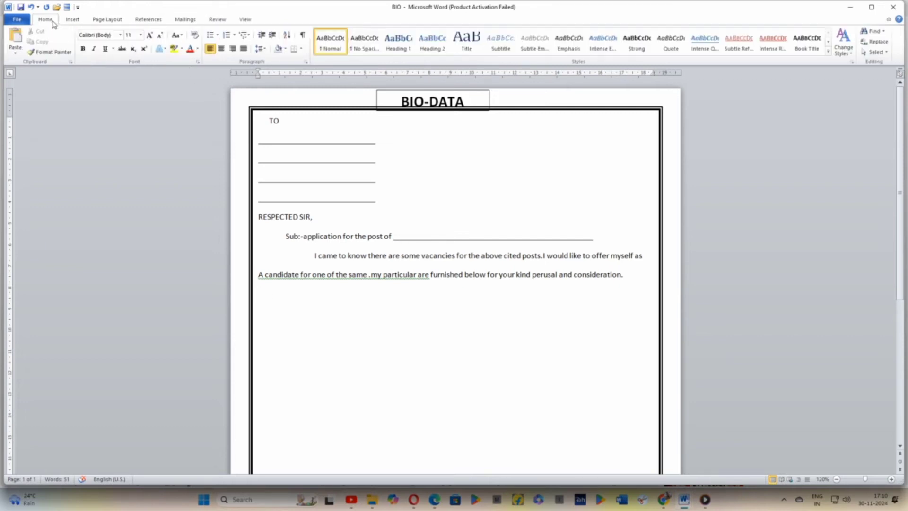
left_click(227, 35)
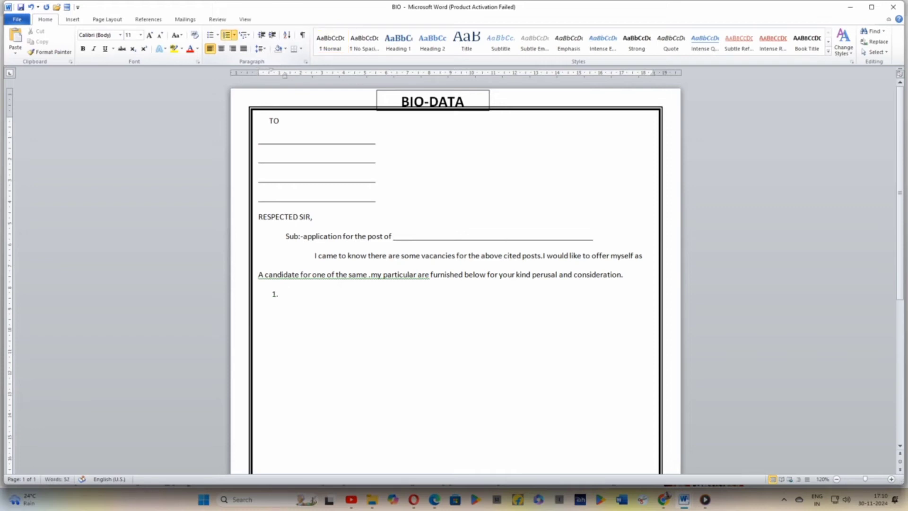
- Enter "Name of full" as the first list item, with two tab stops for a colon and an underscore blank reaching the right margin
type("name of")
type("full")
left_click(397, 74)
left_click(415, 74)
key("Tab")
type(":")
key("Tab")
type("___")
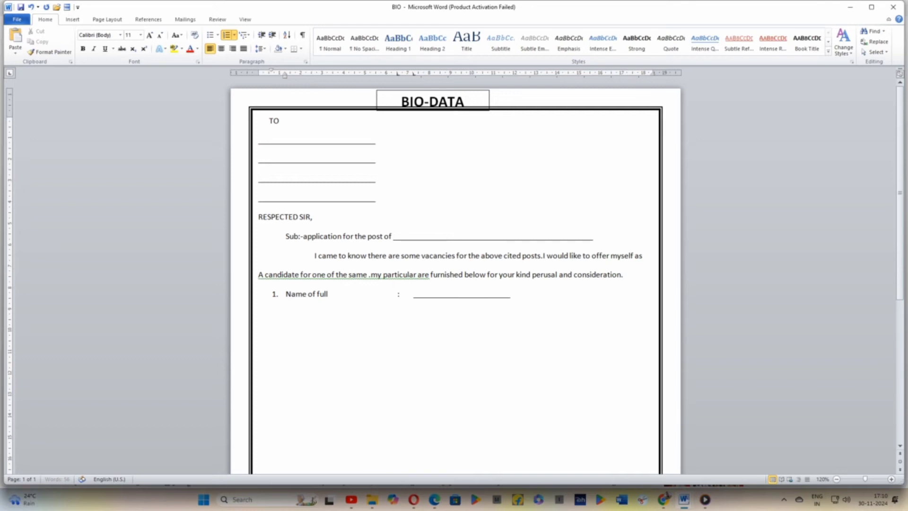
type("________________________________________")
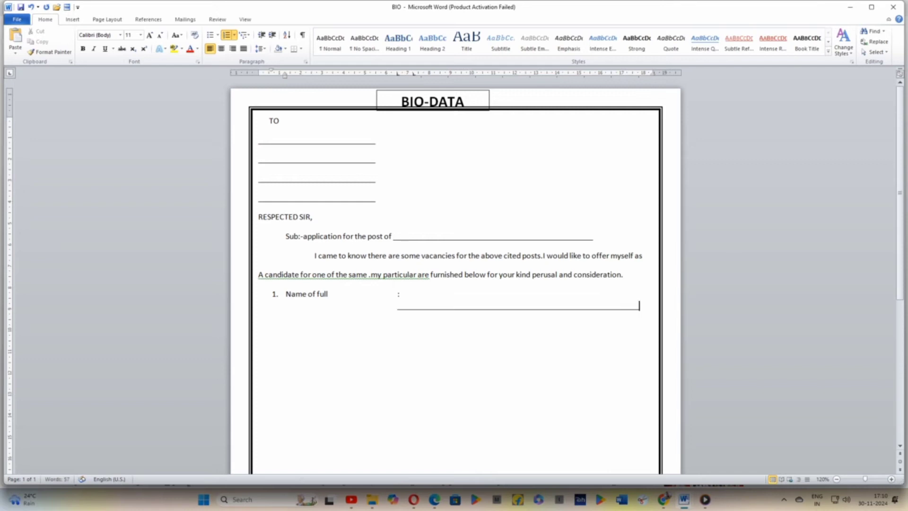
key("BackSpace")
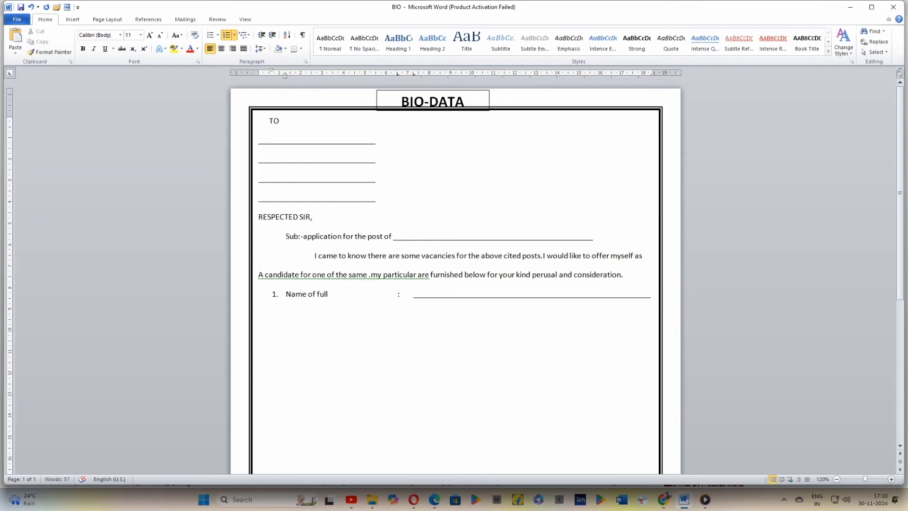
- Add "Father s name" as the second list item with a tab-aligned colon and an underscore blank as long as the first
key("Return")
type("father s name")
key("Tab")
type(":")
key("Tab")
type("______")
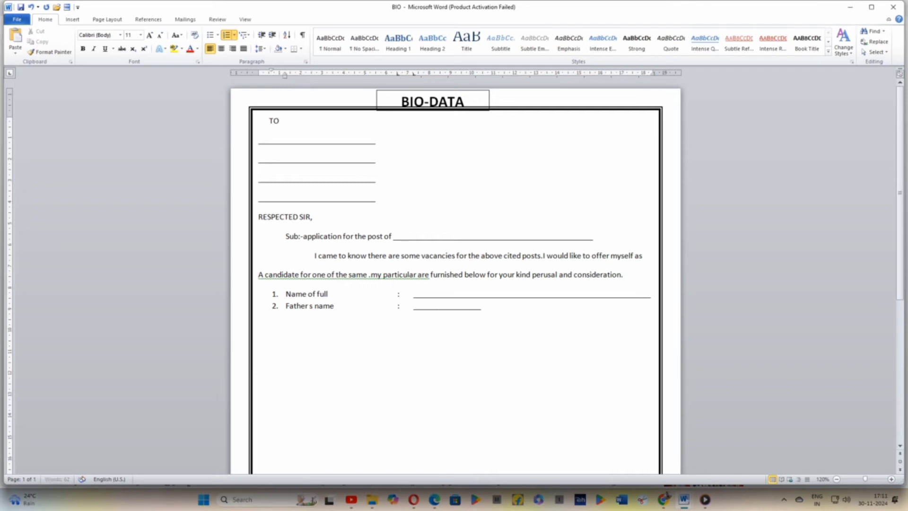
type("_____________________________________________________________________________________________")
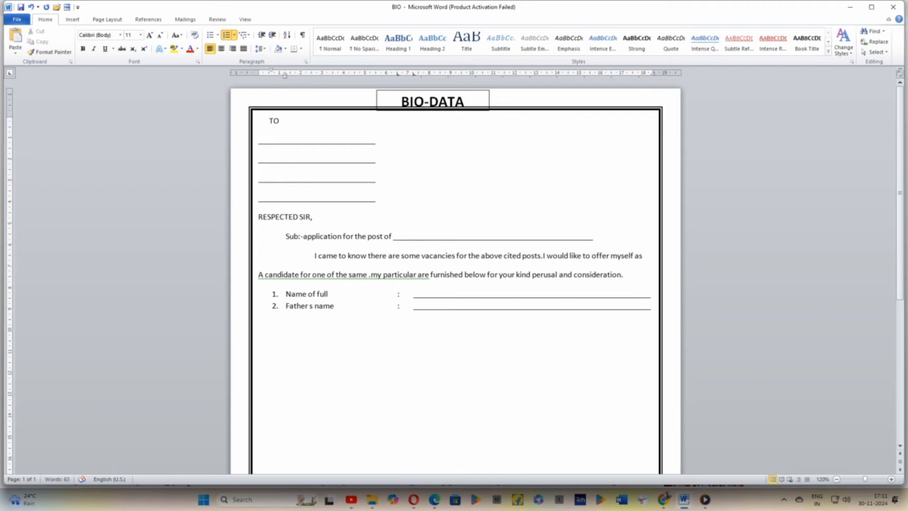
- Add "Date of birth & age" as the third list item with a tab-aligned colon and an underscore blank reaching the right margin
key("Return")
type("Date ")
type("of")
type(" bir")
type("th")
type(" S")
key("BackSpace")
type("& age")
key("Tab")
type(":")
key("Tab")
type("_______")
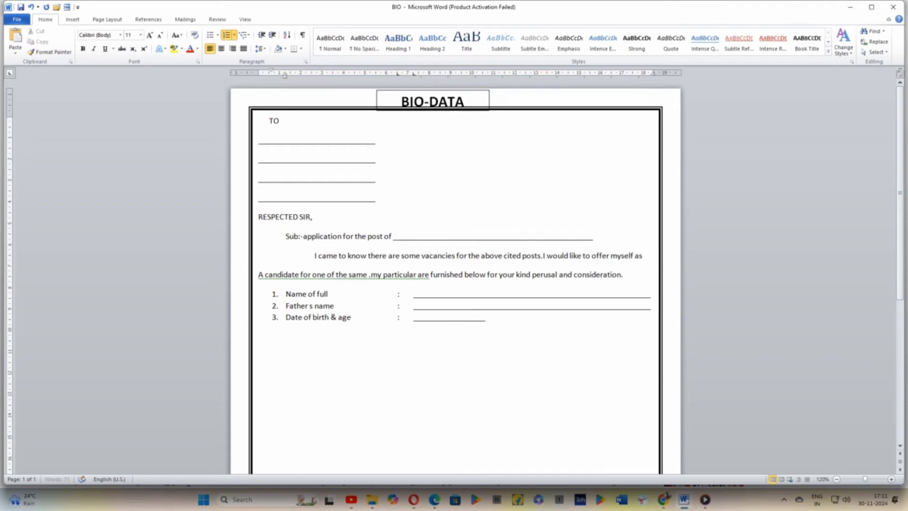
type("______________________________________")
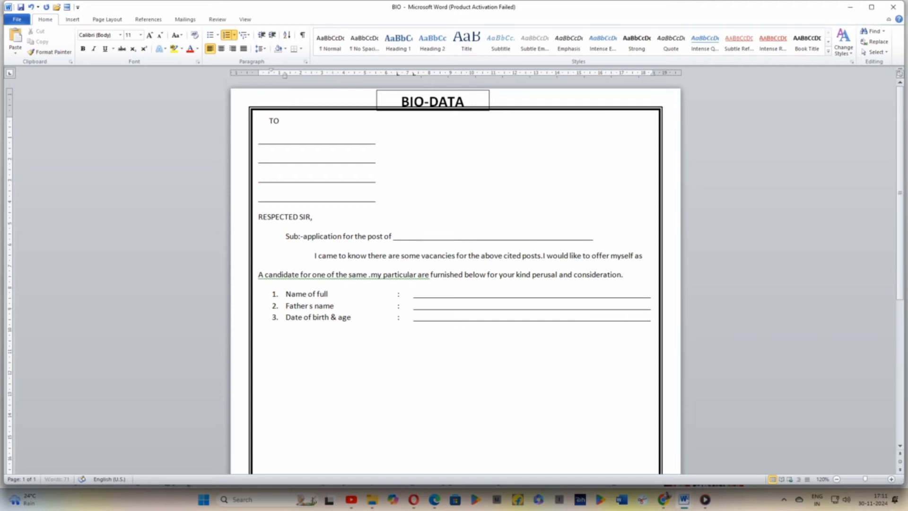
type("_")
key("BackSpace")
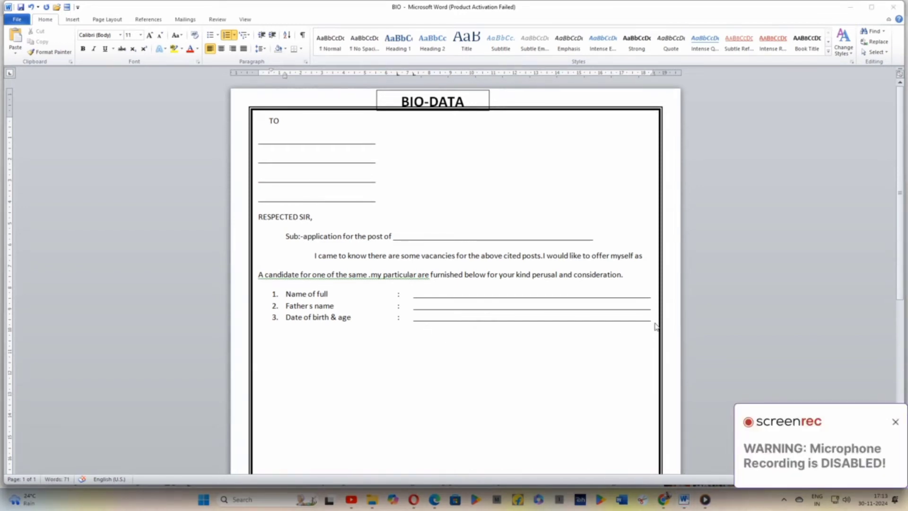
- Add an unnumbered line below the third item with "date" aligned under the start of its underscore blank
key("Return")
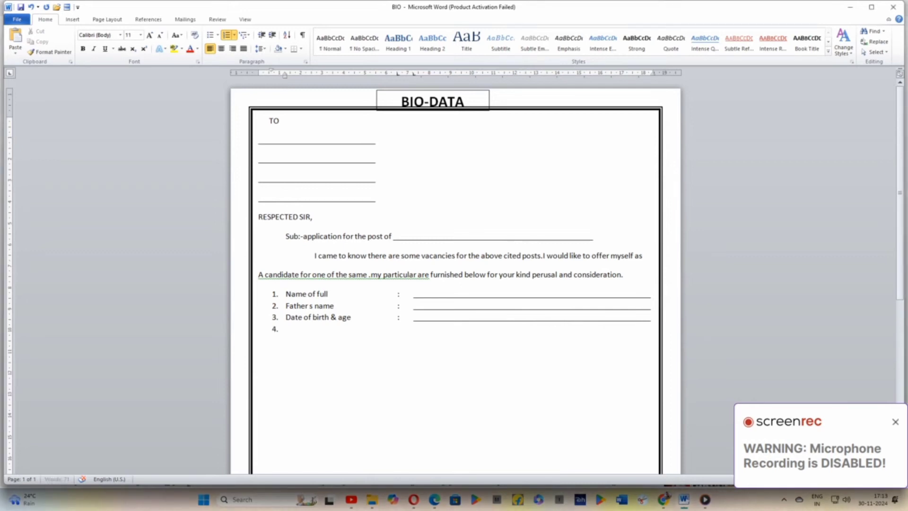
key("BackSpace")
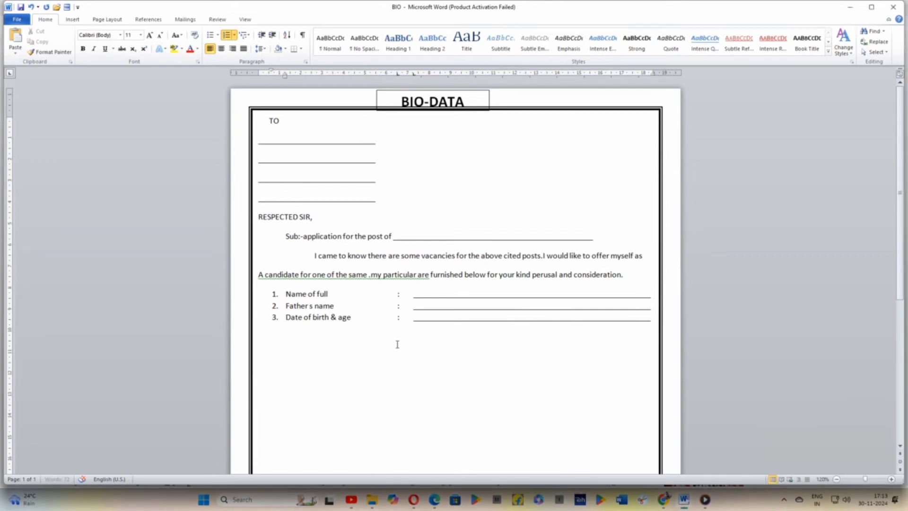
key("Tab")
key("Tab")
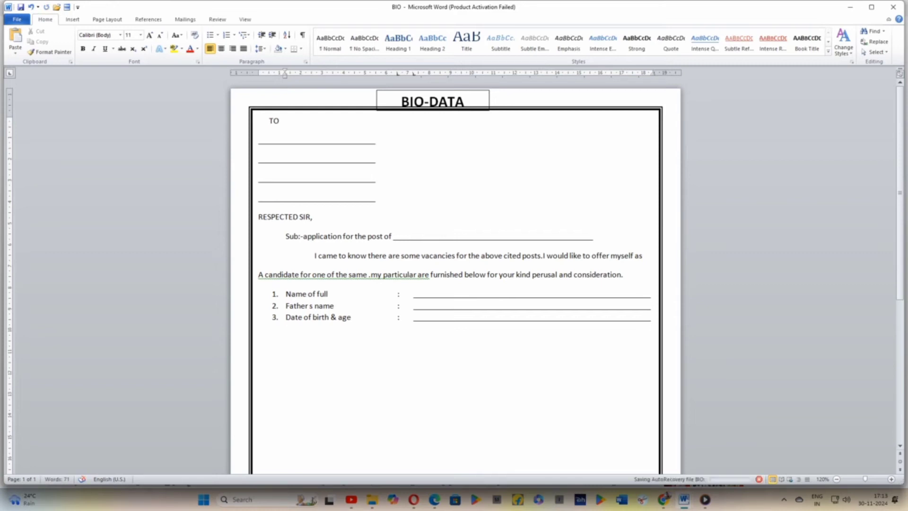
type("da")
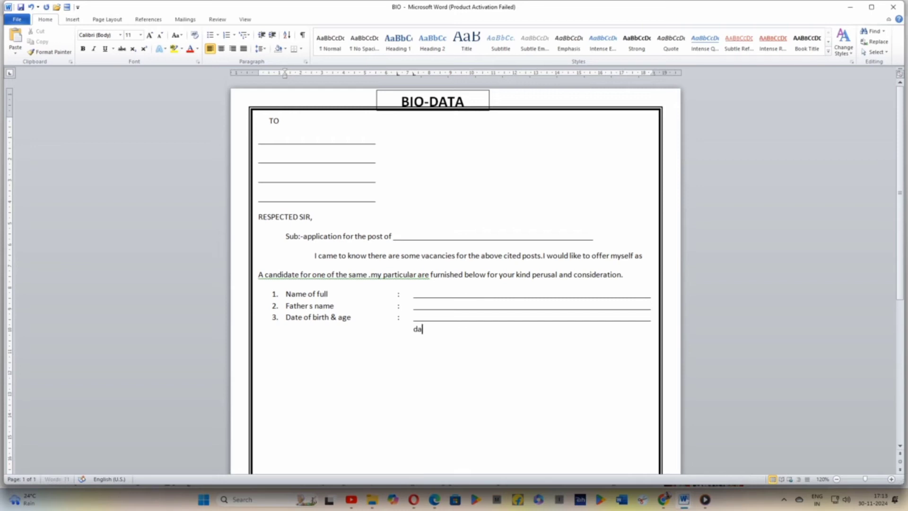
type("te")
- Draw a rounded rectangle about 0.82 cm high and 0.95 cm wide beside "date" and apply the solid black shape style
left_click(74, 20)
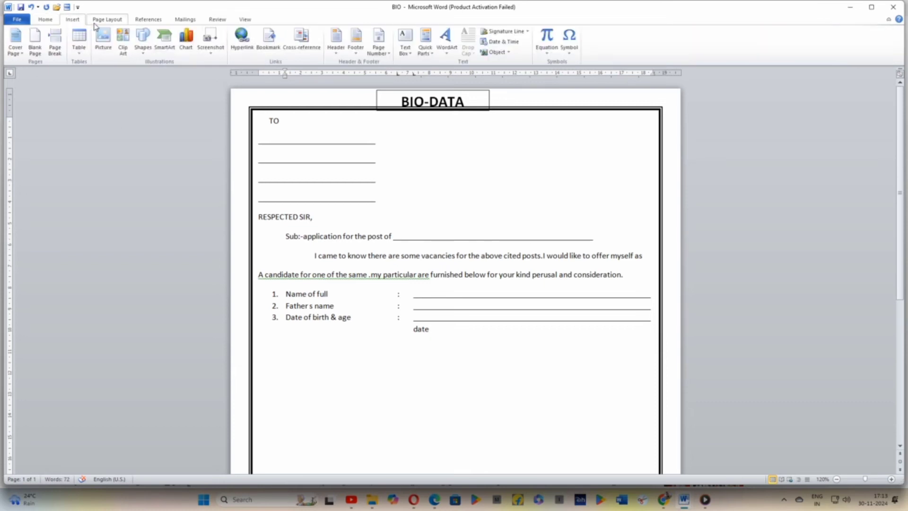
left_click(147, 50)
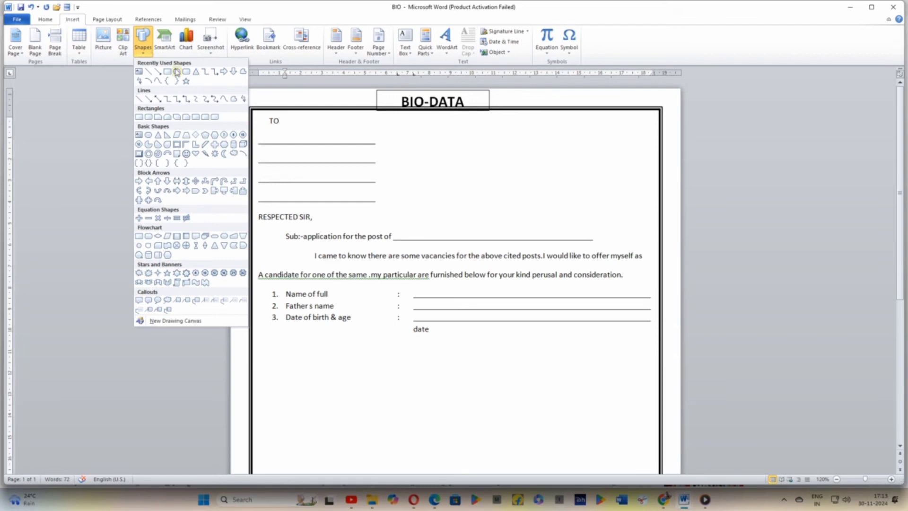
left_click(184, 73)
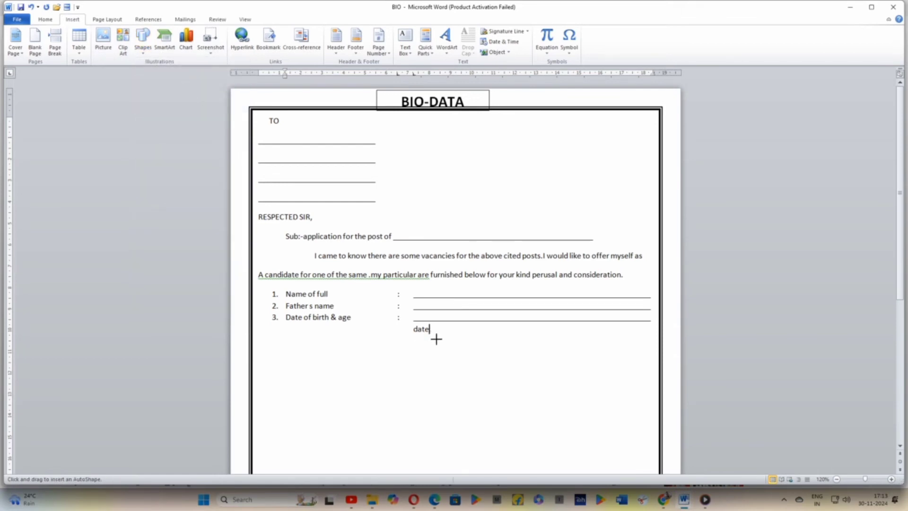
left_click_drag(434, 331, 434, 331)
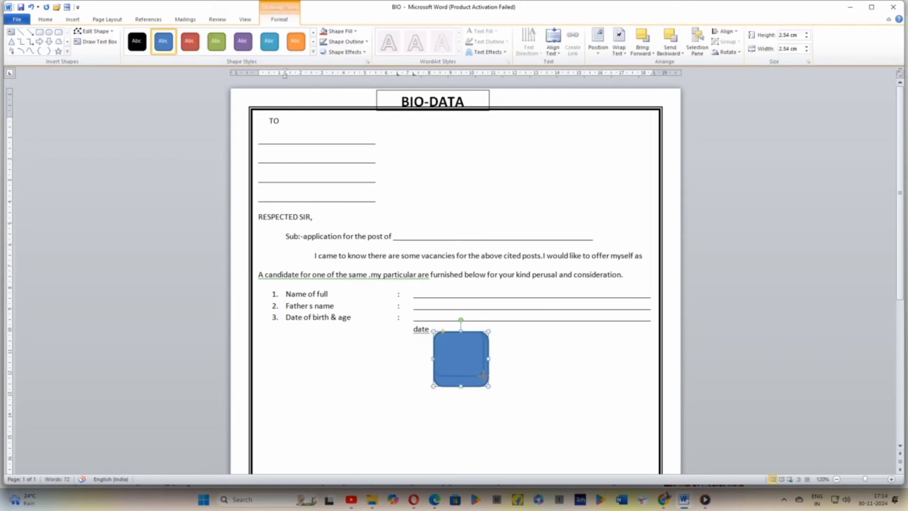
left_click_drag(479, 353, 447, 337)
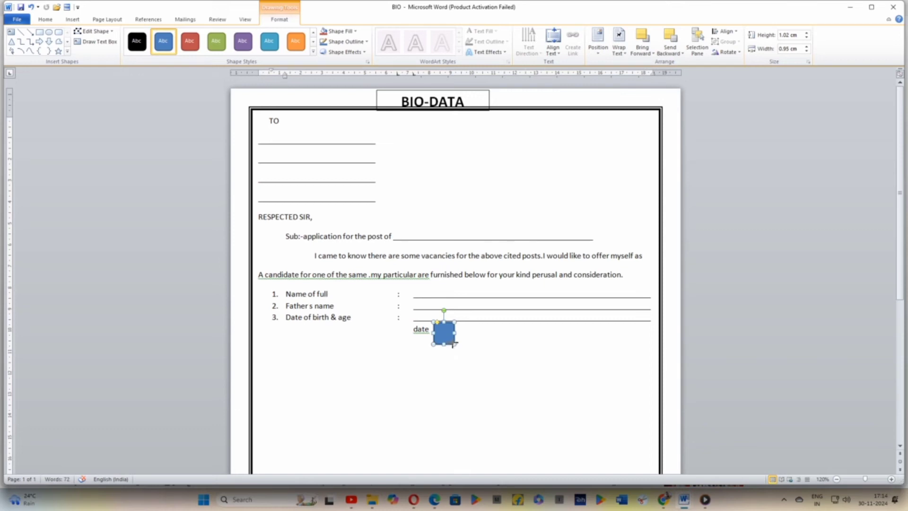
left_click_drag(452, 340, 445, 333)
left_click(469, 341)
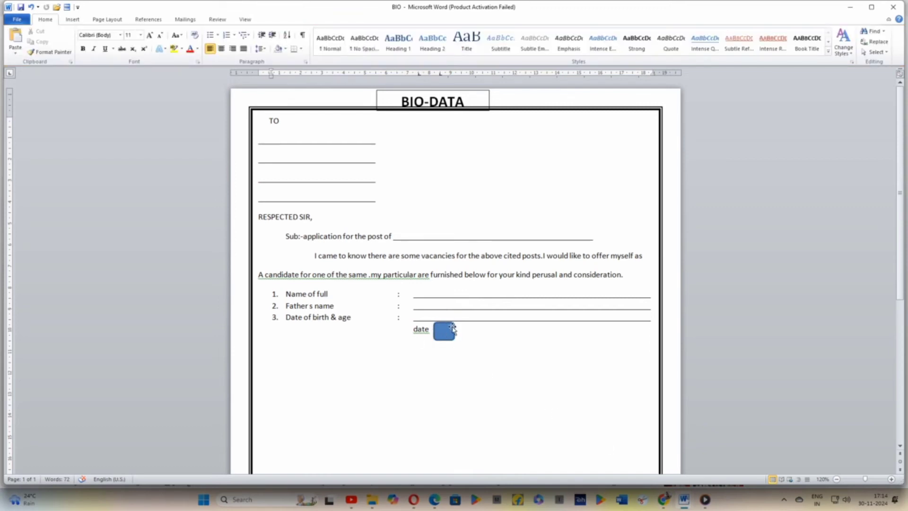
left_click(450, 329)
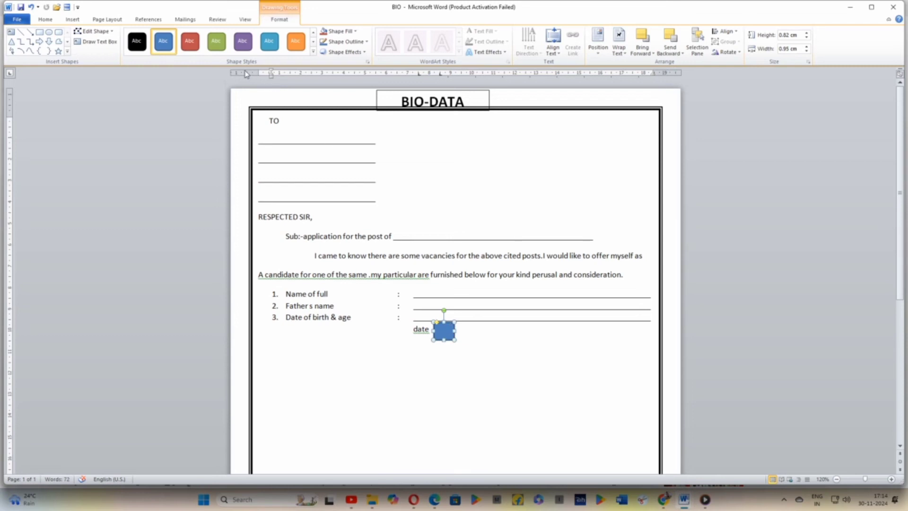
left_click(136, 43)
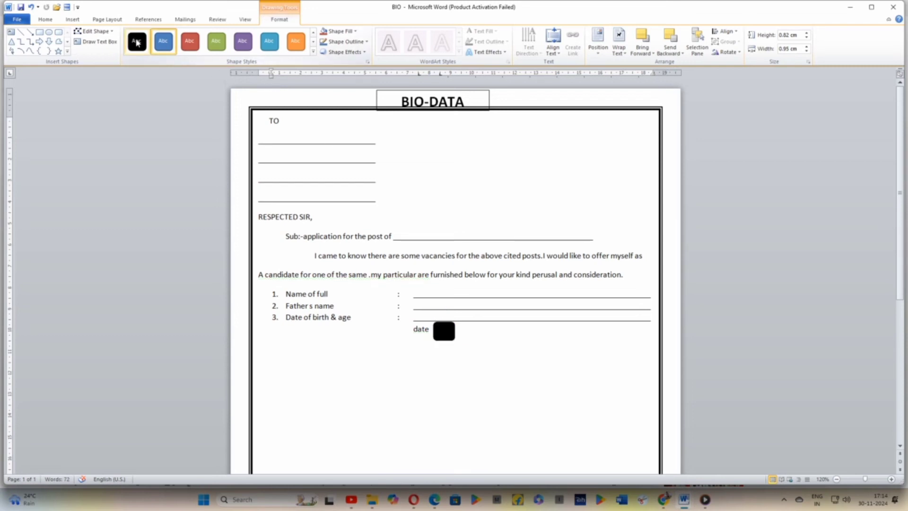
- Change the rounded rectangle beside "date" to the black-outlined shape style with white fill
left_click(314, 33)
left_click(144, 48)
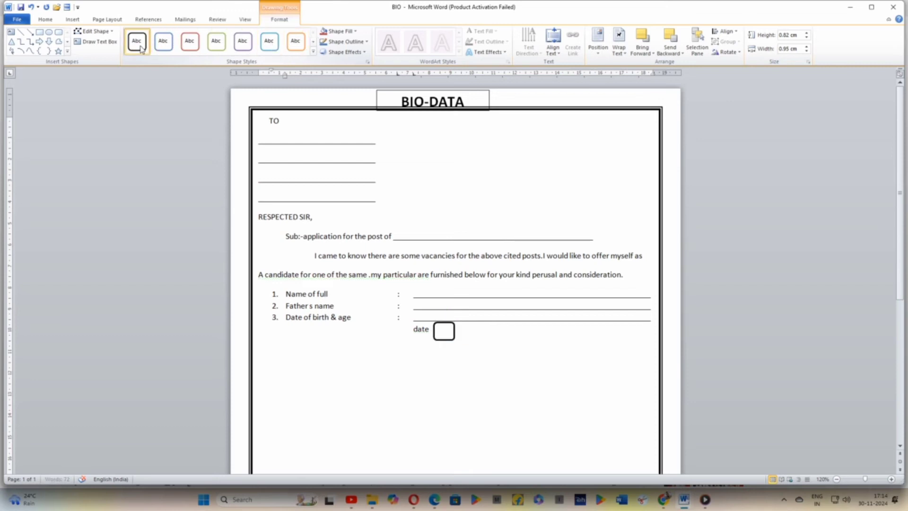
left_click(466, 373)
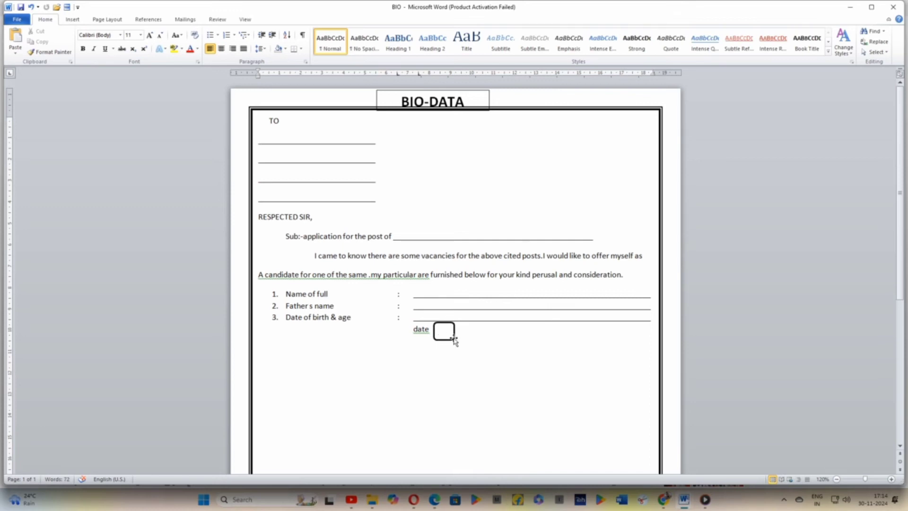
- Shrink the rounded rectangle beside "date" to about 0.53 cm high and 0.71 cm wide
left_click(452, 334)
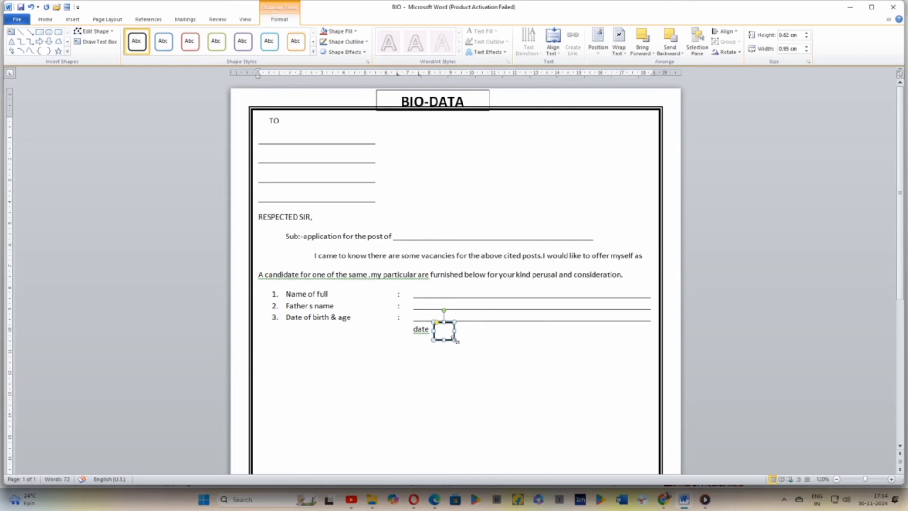
left_click_drag(454, 340, 443, 333)
left_click(455, 336)
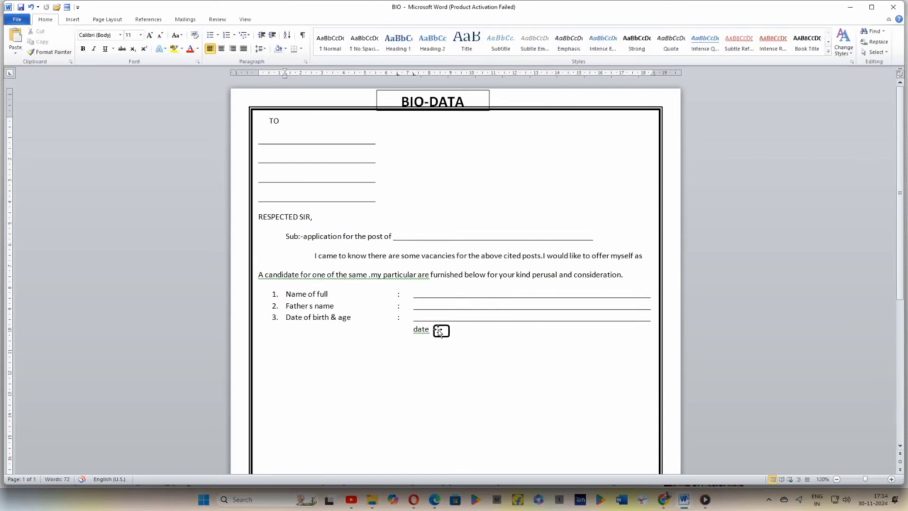
left_click(438, 332)
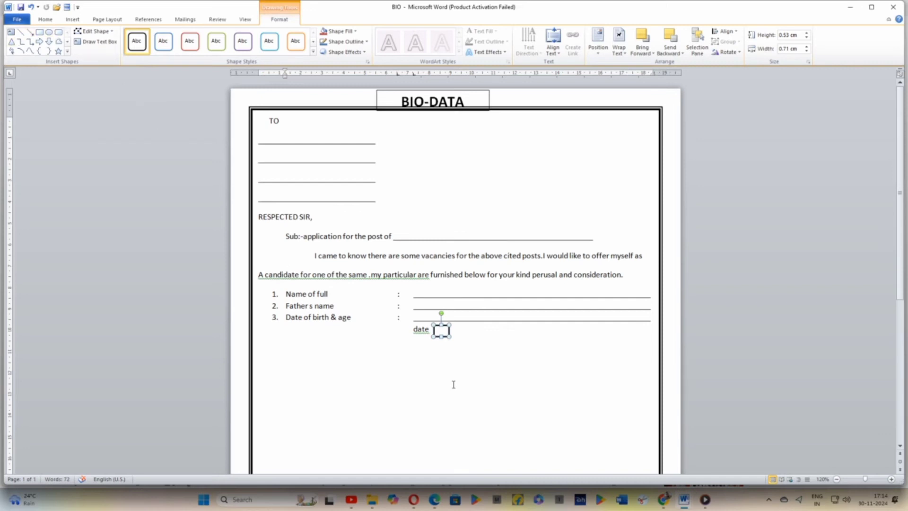
left_click(466, 369)
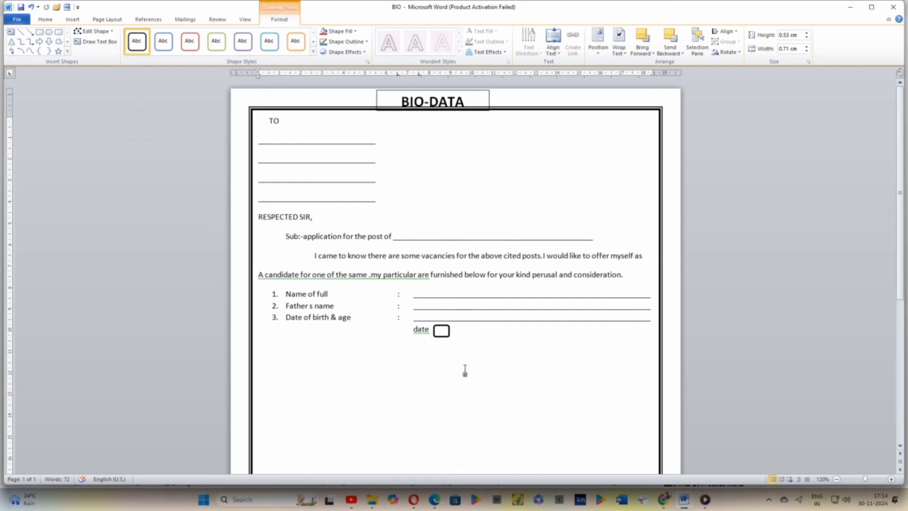
- Duplicate the small rounded box beside "date" and place the copy level with it, just after the original
left_click(440, 333)
left_click(46, 21)
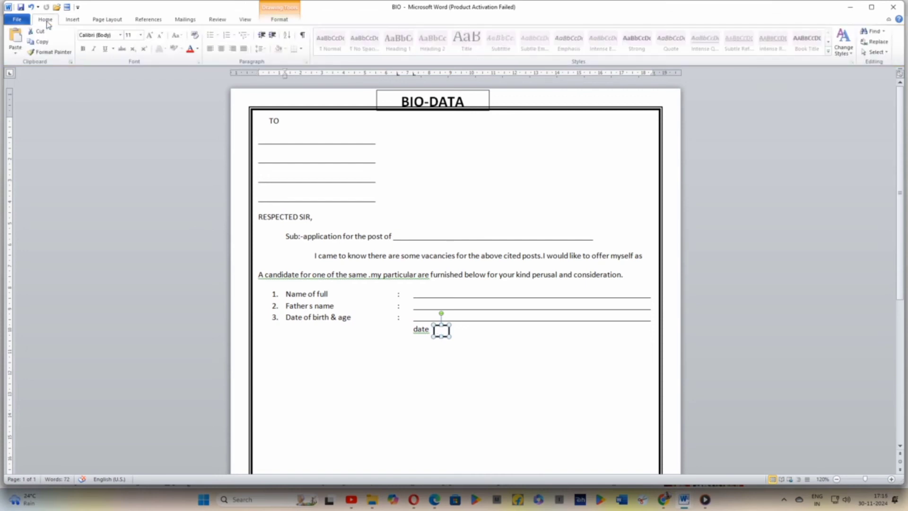
left_click(49, 47)
left_click(454, 333)
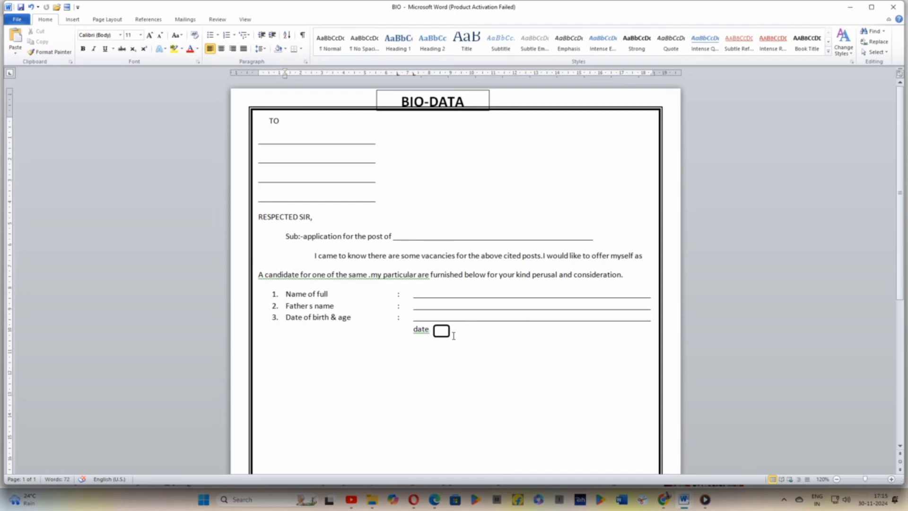
left_click(14, 50)
left_click(14, 49)
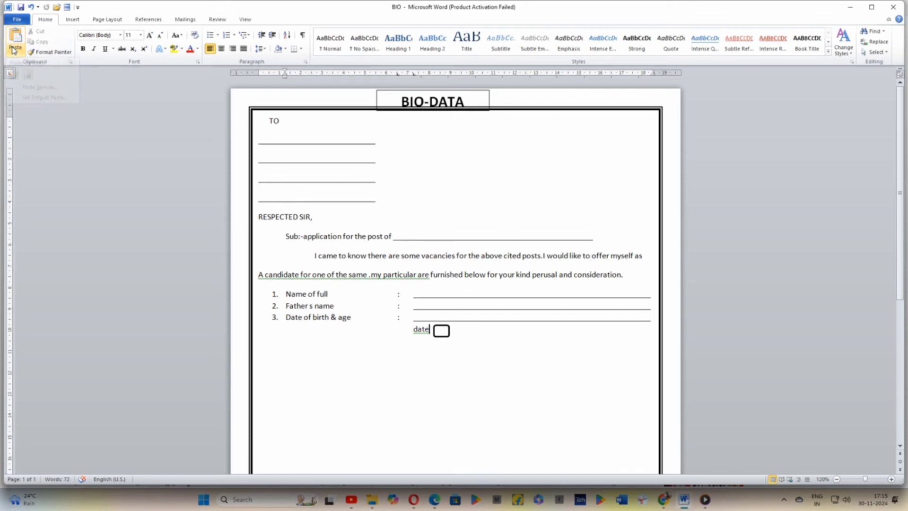
left_click(16, 36)
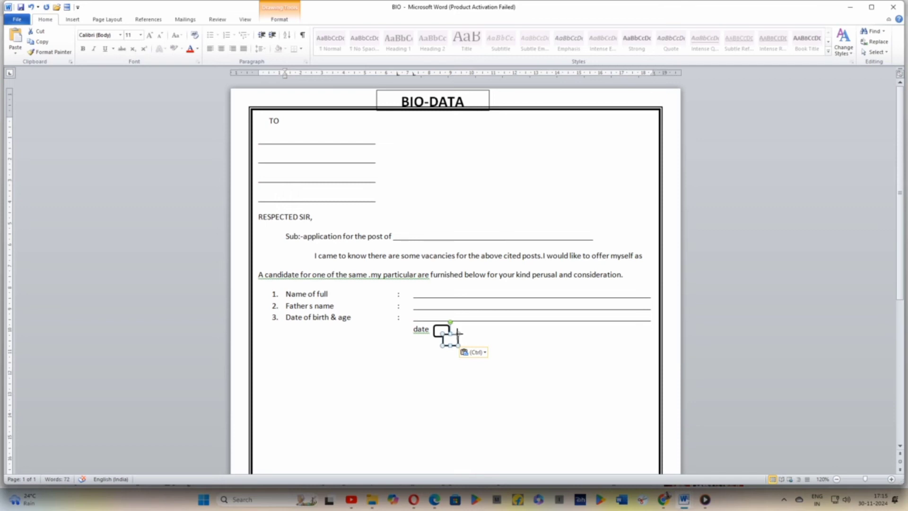
mouse_move(458, 333)
left_mouse_down()
mouse_move(467, 326)
mouse_move(471, 336)
left_mouse_up()
left_click(482, 339)
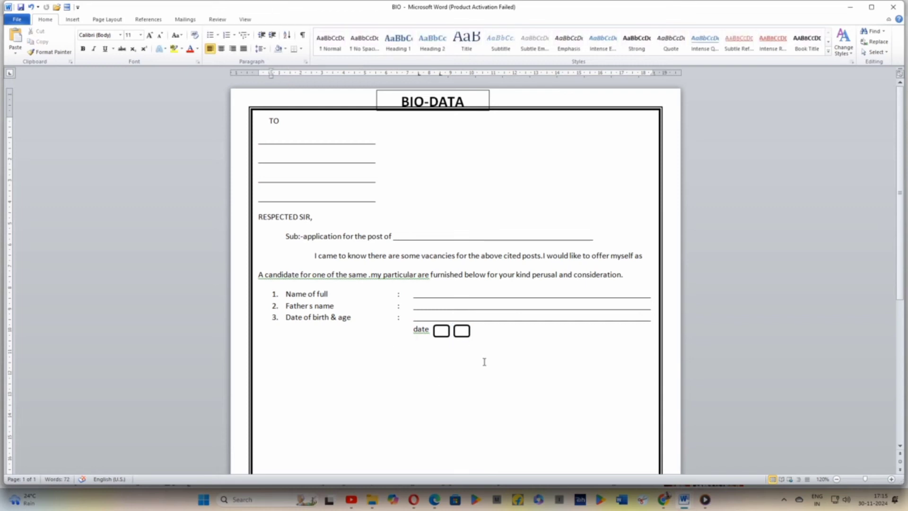
- Add the tab-aligned label "month" after the two date boxes
left_click(487, 333)
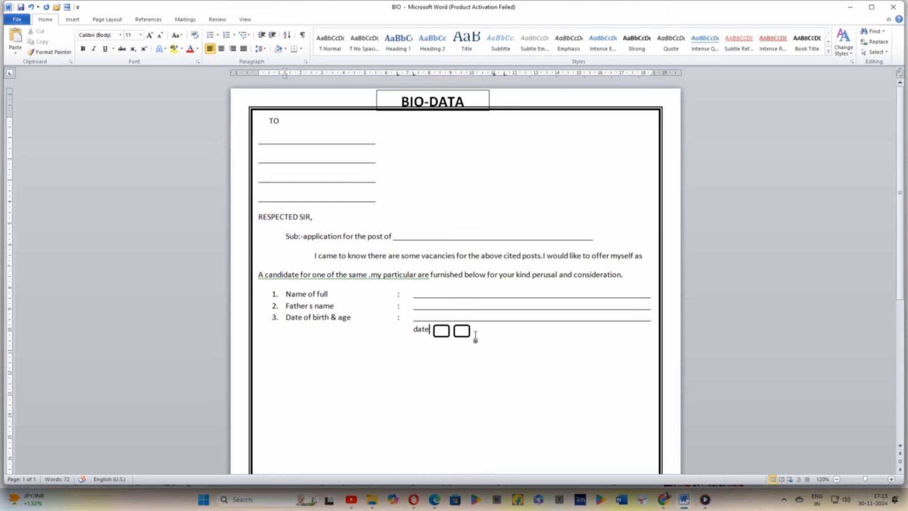
left_click(435, 331)
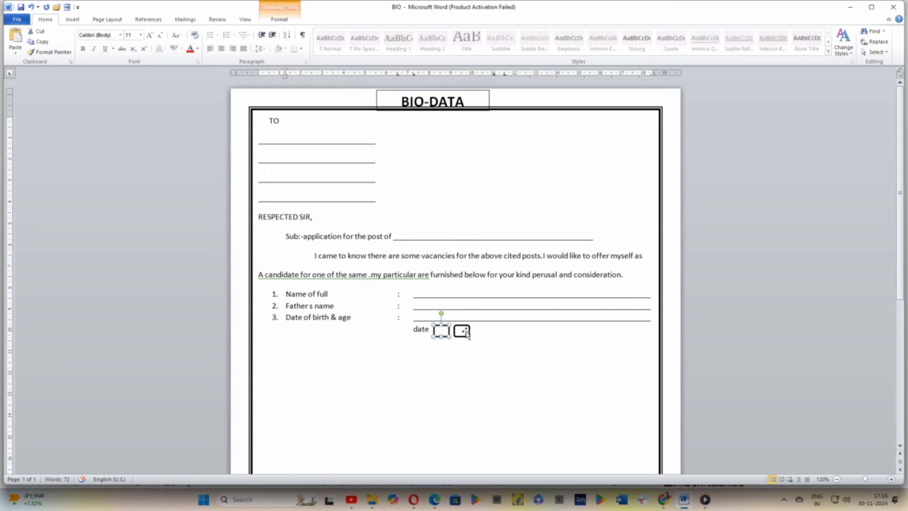
left_click(485, 332)
key("Tab")
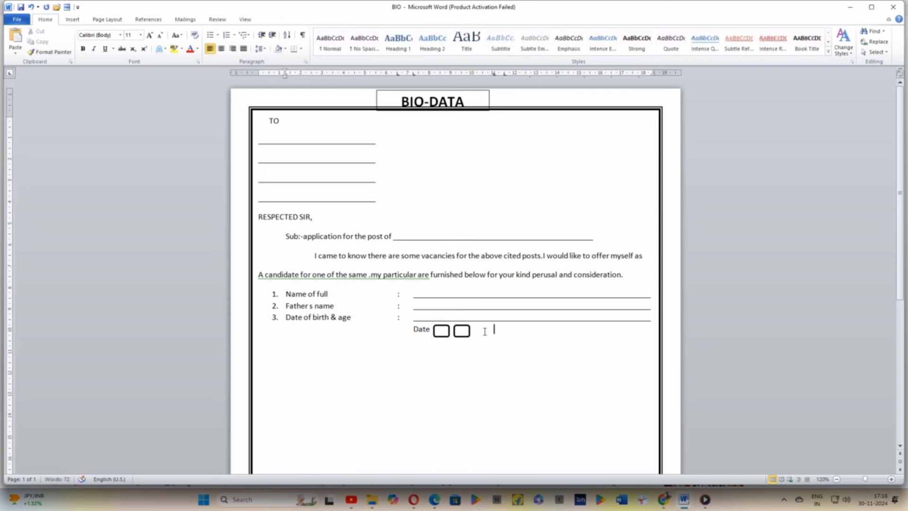
type("month")
- Try to copy the two date boxes and paste them after "month"
mouse_move(453, 330)
left_mouse_down()
mouse_move(467, 323)
mouse_move(467, 336)
left_mouse_up()
left_click(454, 365)
left_click_drag(441, 330, 466, 330)
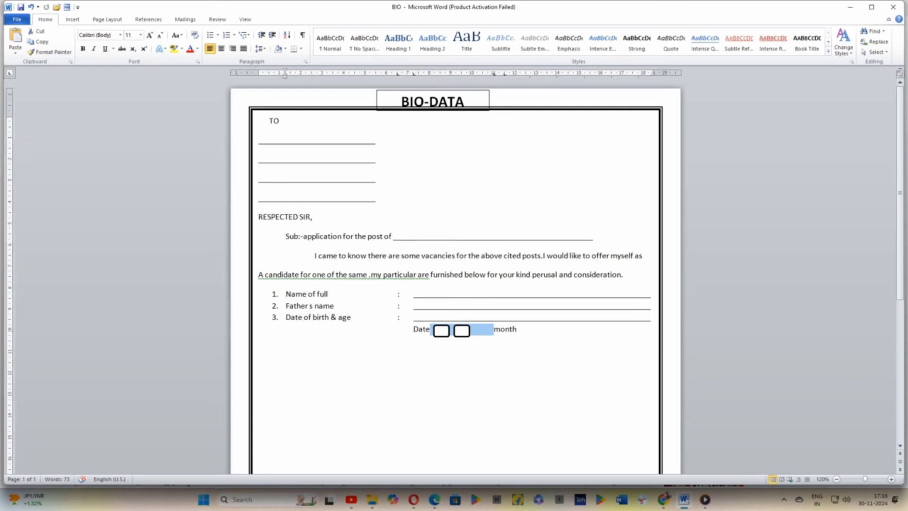
left_click(40, 42)
left_click(525, 333)
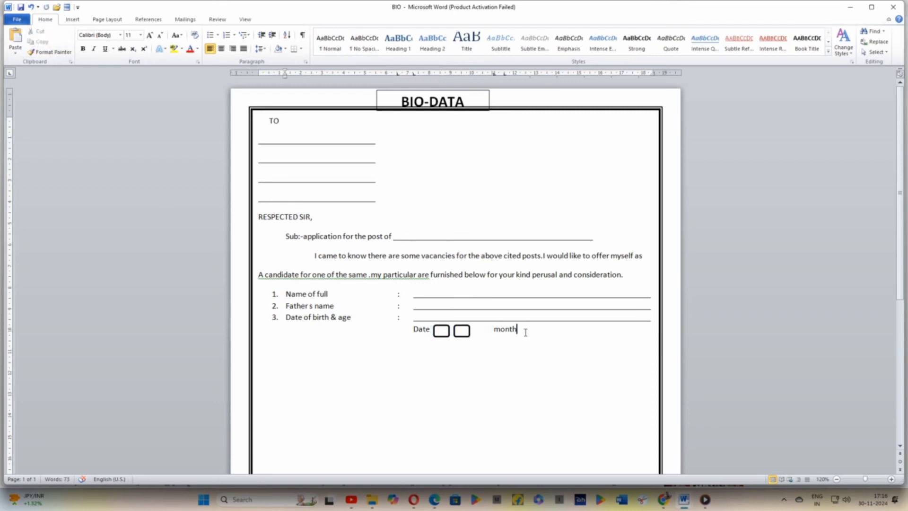
left_click(15, 43)
left_click(15, 48)
- Add a tab stop closer to the second date box and retype "month" aligned to it
key("BackSpace")
key("BackSpace")
key("BackSpace")
left_click(483, 75)
left_click_drag(484, 79, 484, 87)
key("Tab")
type("mom")
key("BackSpace")
type("nth")
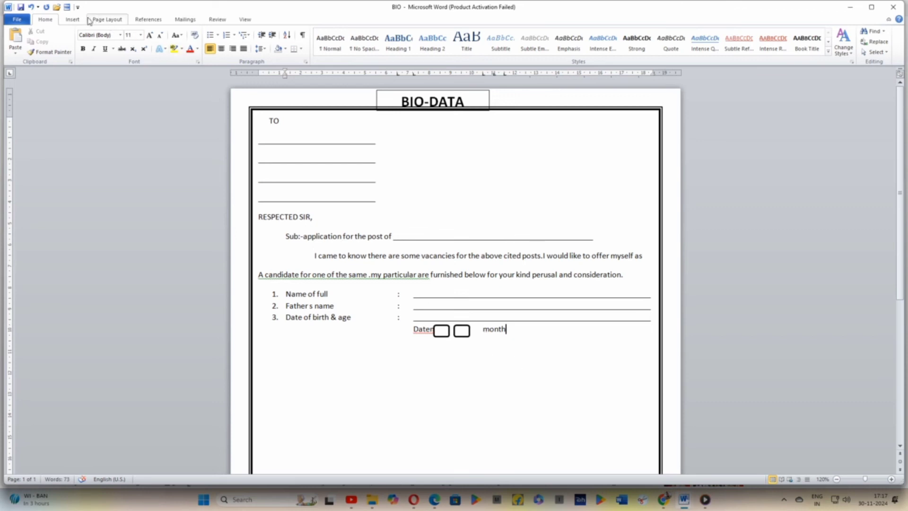
- Draw a rounded rectangle about 0.53 cm high and 0.82 cm wide after "month" and apply the black-outlined white style
left_click(73, 20)
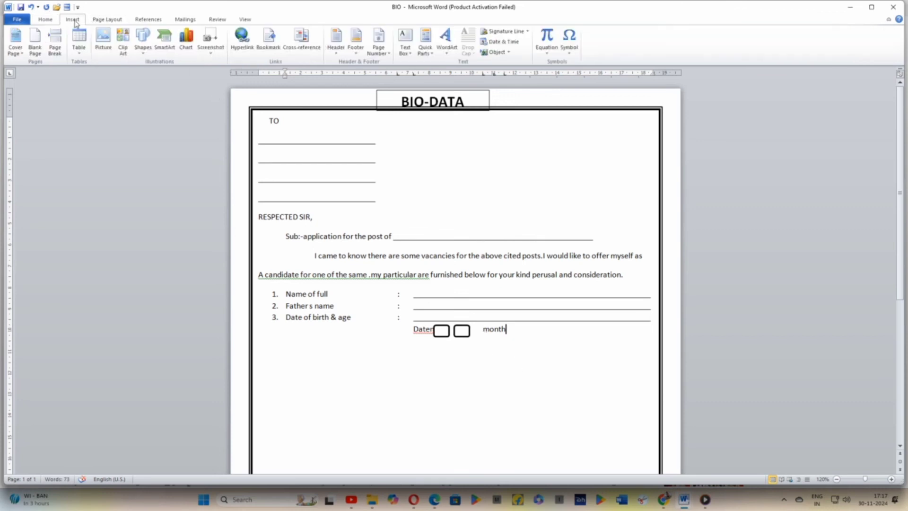
left_click(145, 56)
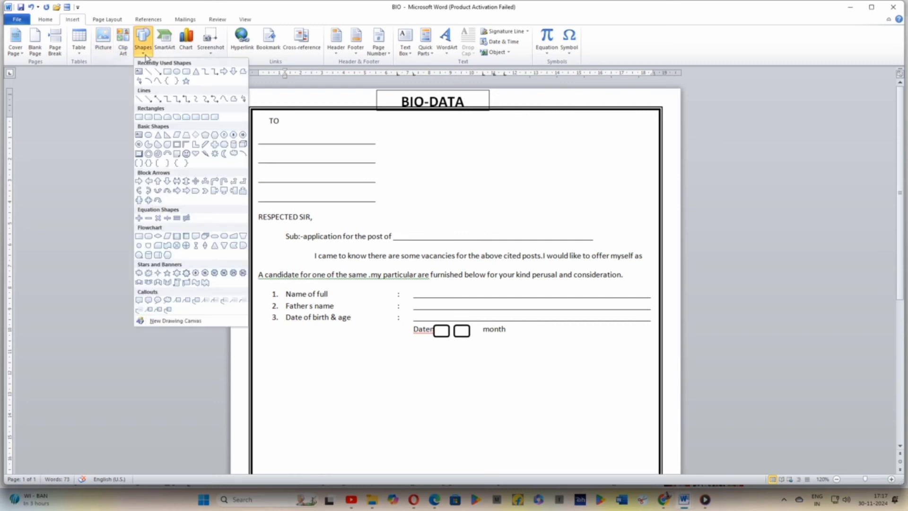
left_click(185, 74)
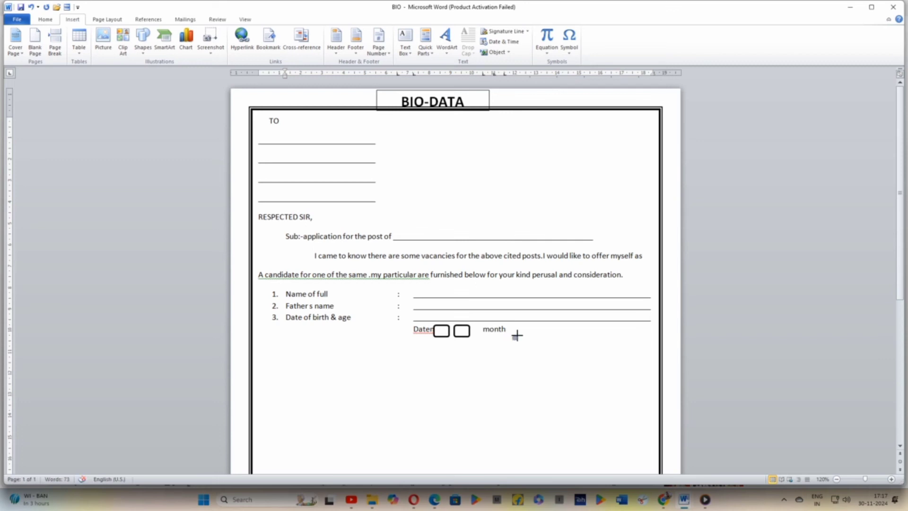
left_click_drag(518, 330, 531, 337)
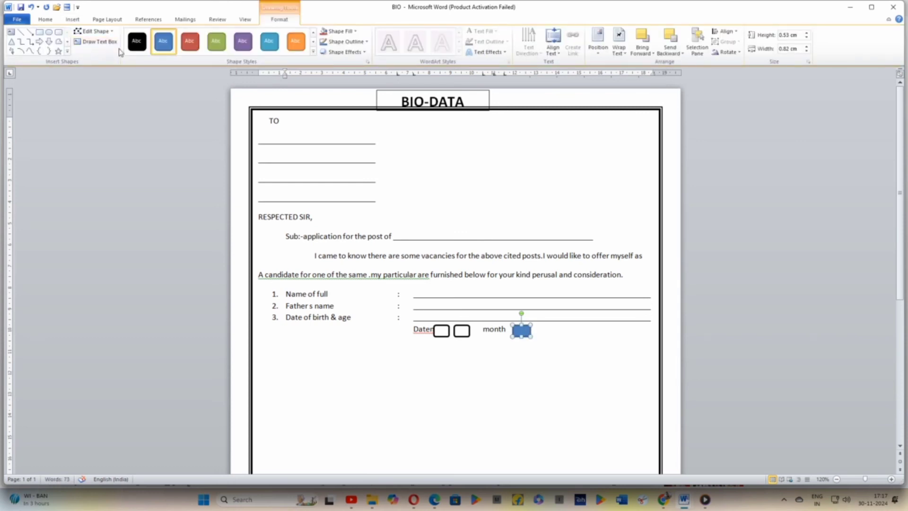
left_click(136, 41)
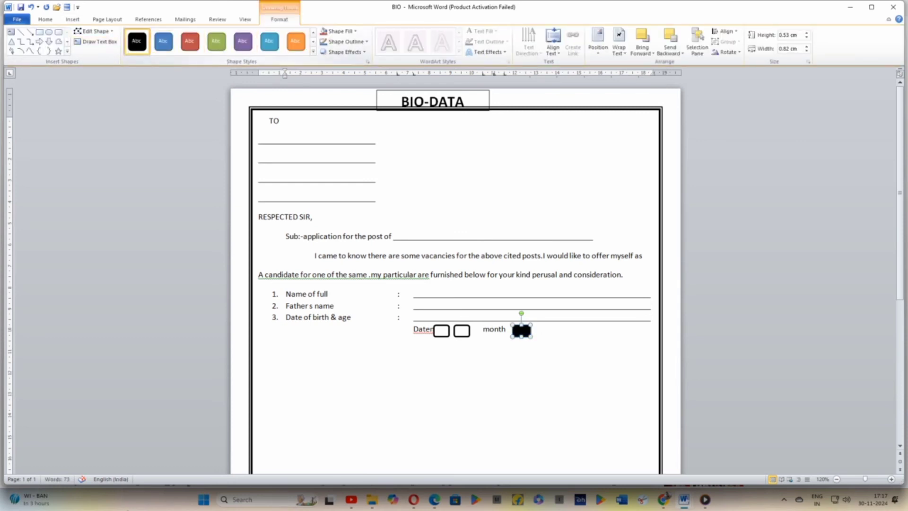
left_click(314, 32)
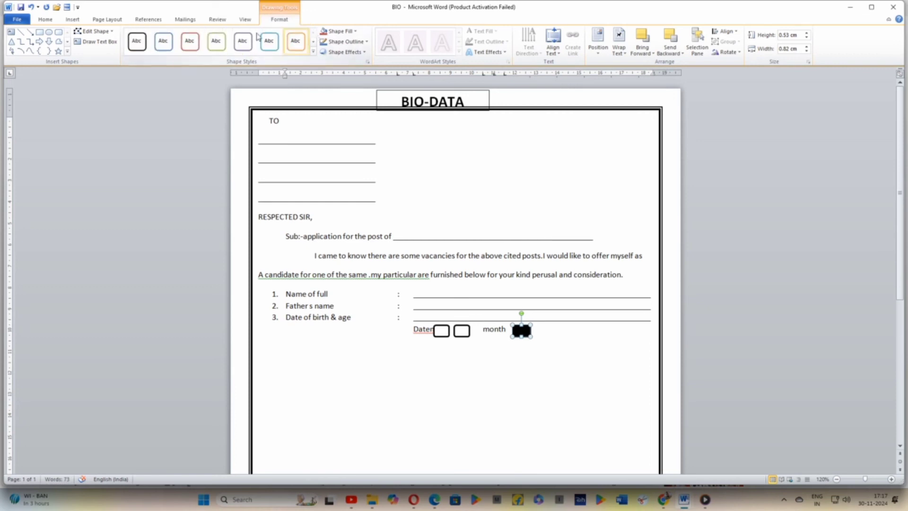
left_click(136, 42)
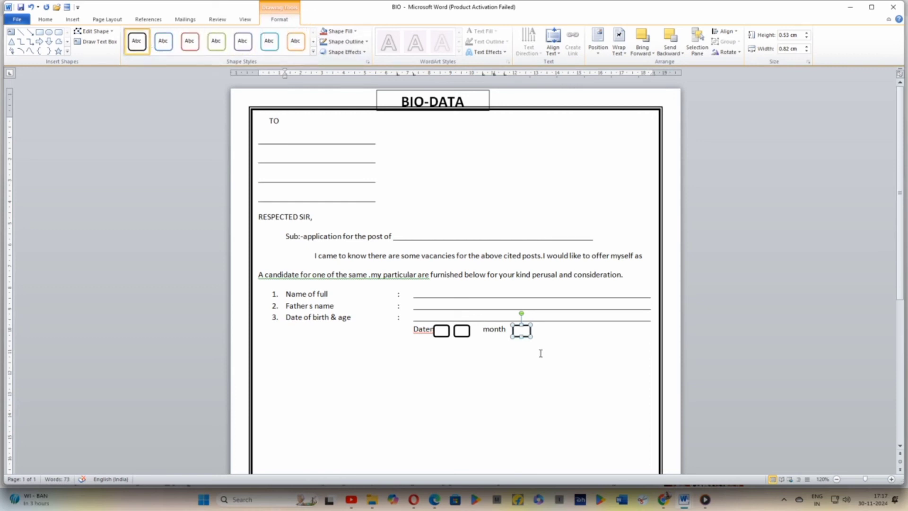
left_click(535, 345)
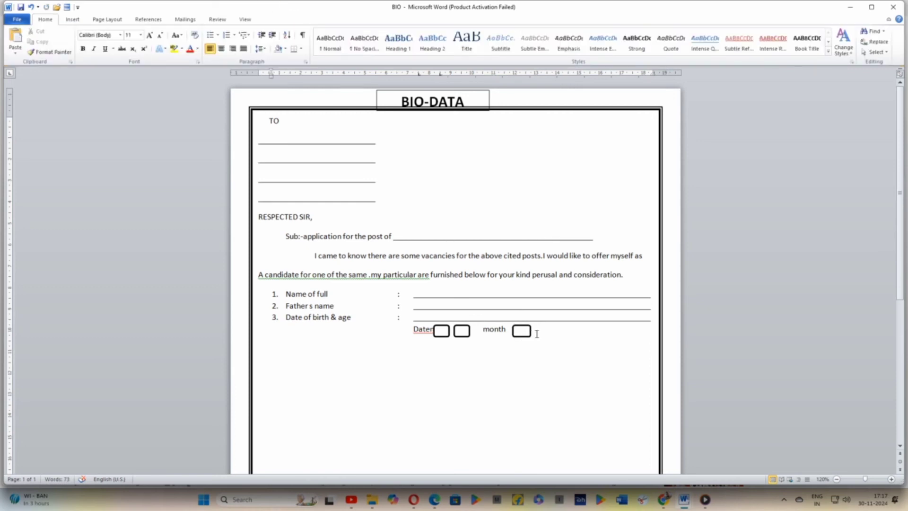
- Draw a second rounded box about 0.53 cm high and 0.79 cm wide after the first month box, with the same black-outlined style
left_click(537, 334)
left_click(72, 20)
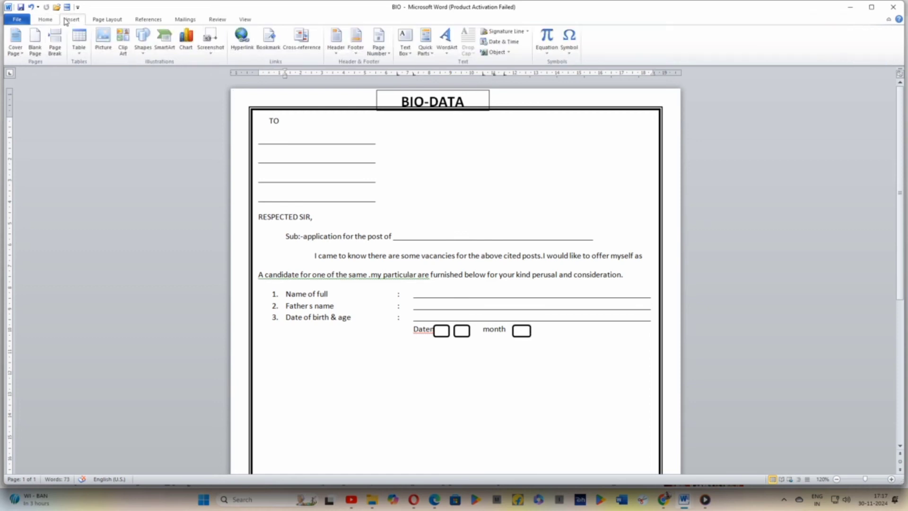
left_click(143, 42)
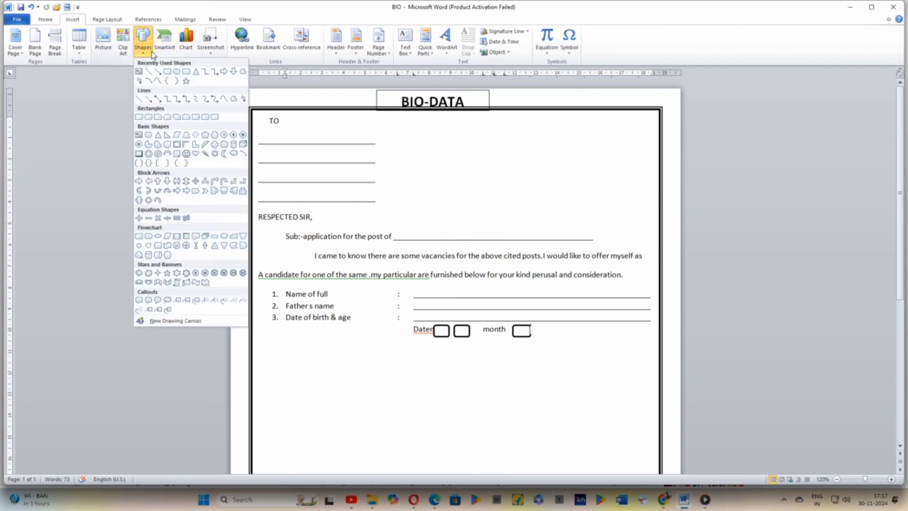
left_click(186, 72)
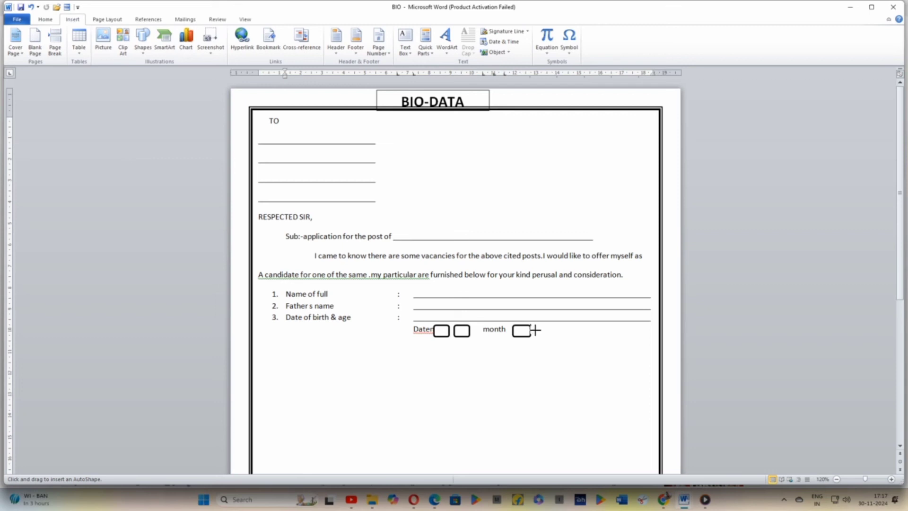
left_click_drag(535, 331, 551, 339)
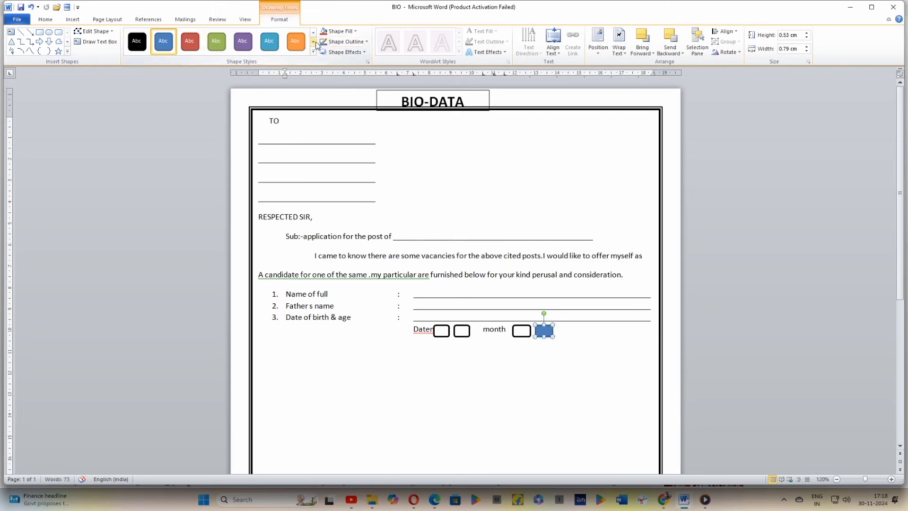
left_click(313, 41)
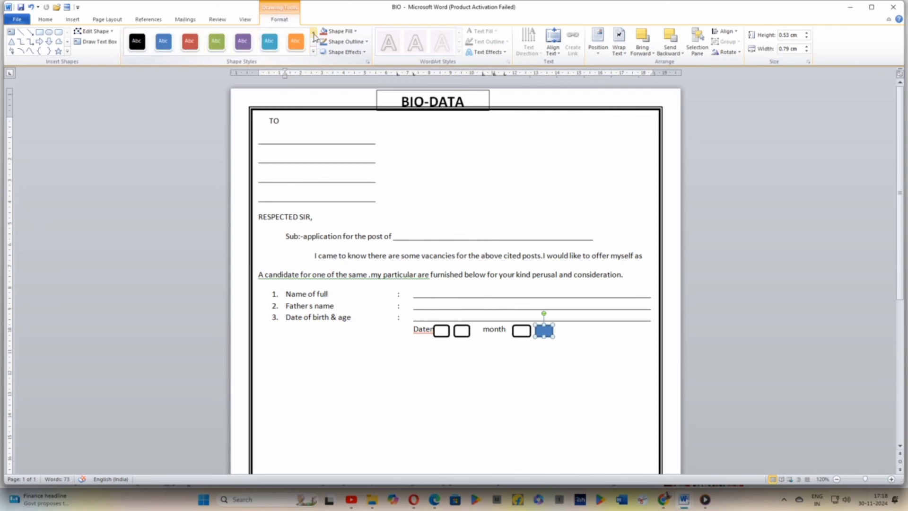
left_click(314, 33)
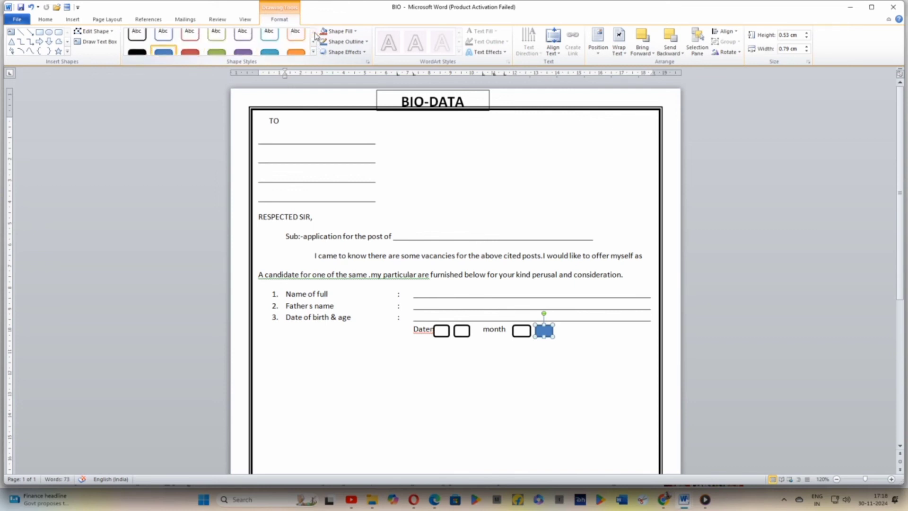
left_click(136, 41)
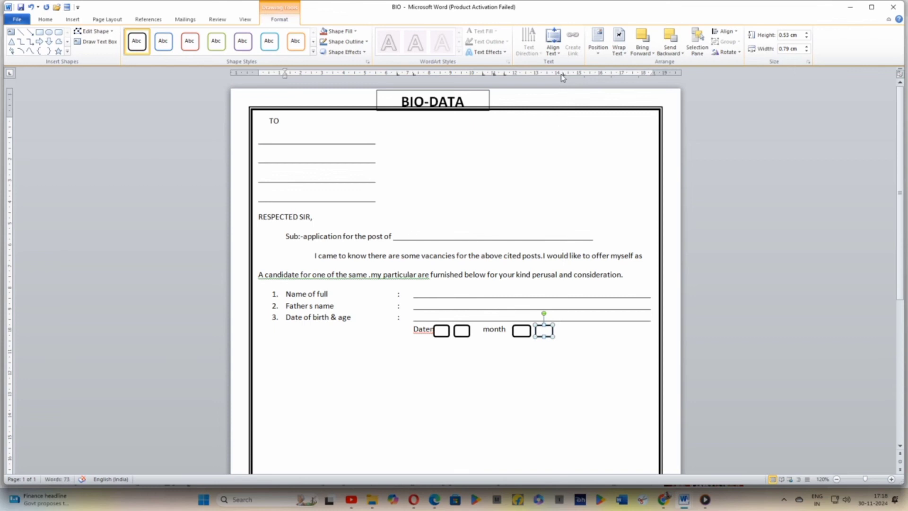
- Add the label "year" after the second month box, aligned to a new tab stop just past it
type("year")
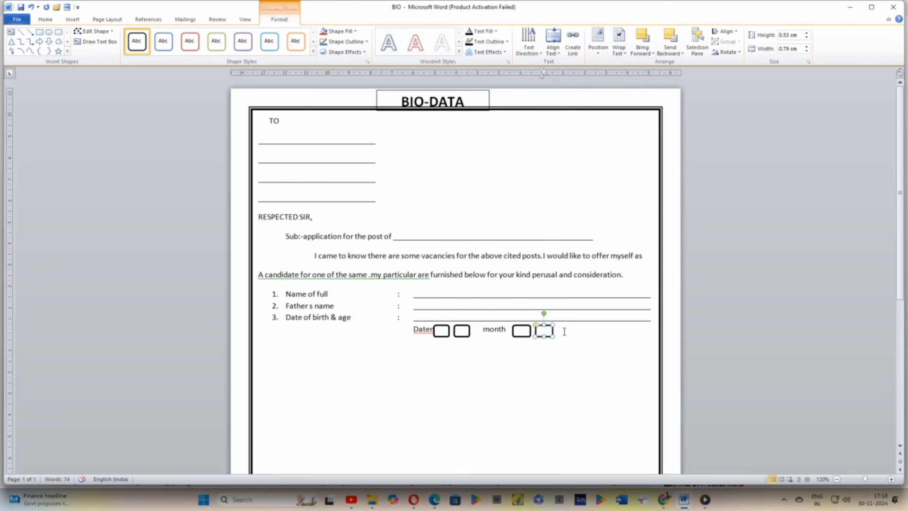
left_click(563, 333)
type("y")
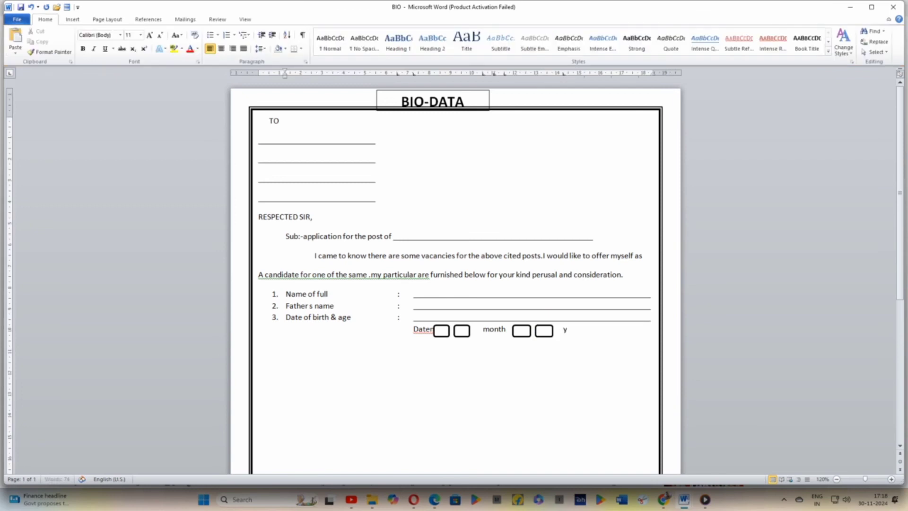
type("ear")
- Copy the first month box and paste it after "year" to provide two matching rounded year boxes
left_click(520, 331)
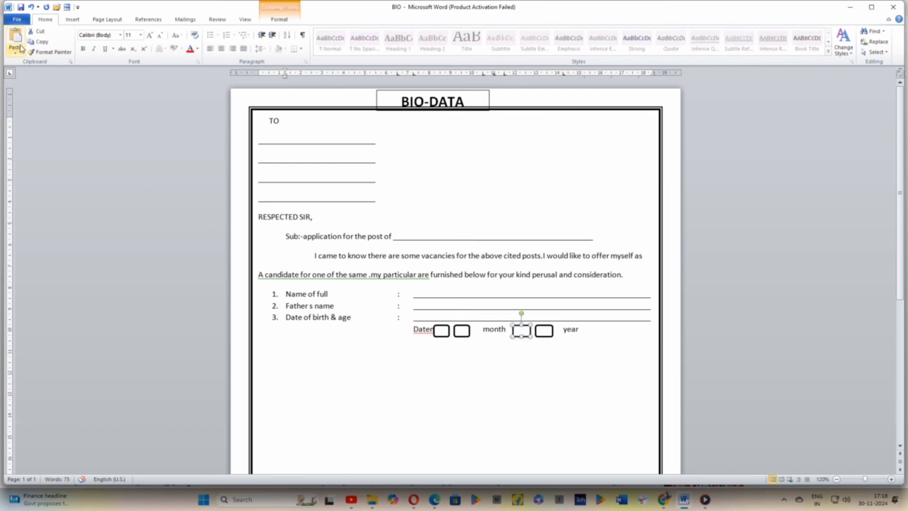
left_click(584, 332)
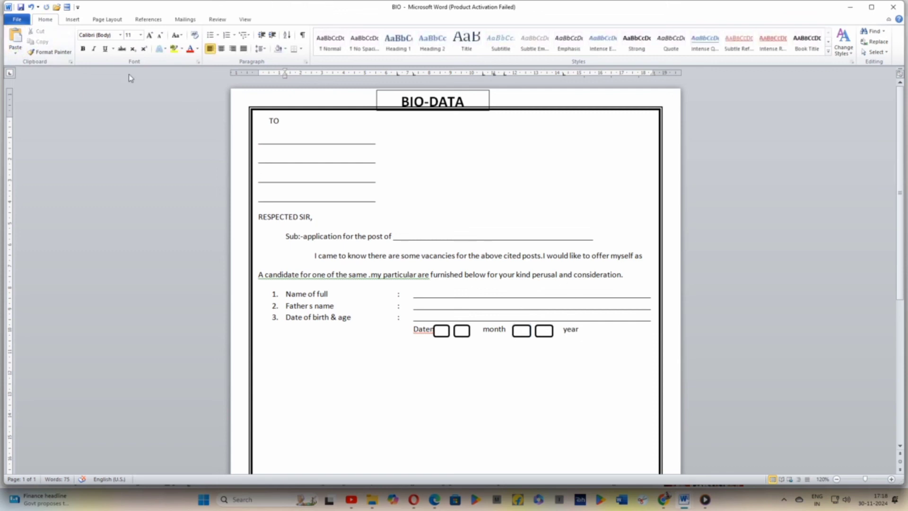
left_click(21, 50)
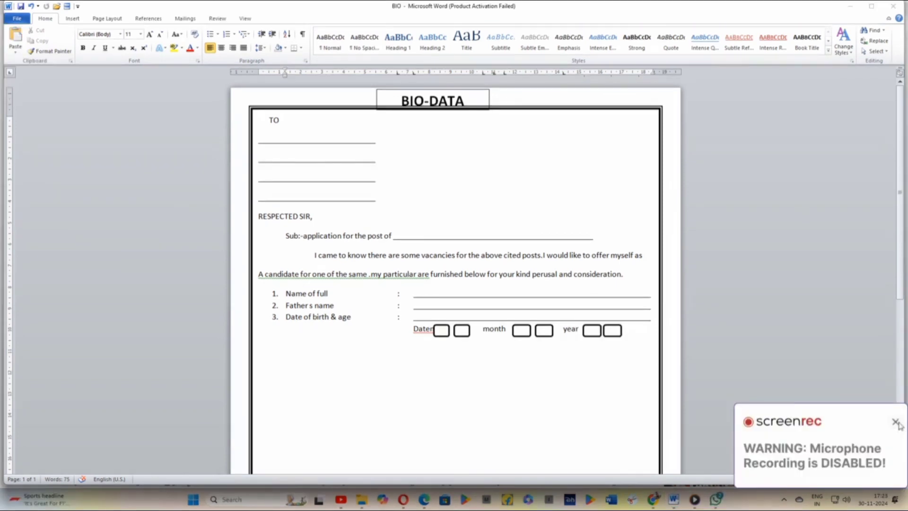
left_click(895, 422)
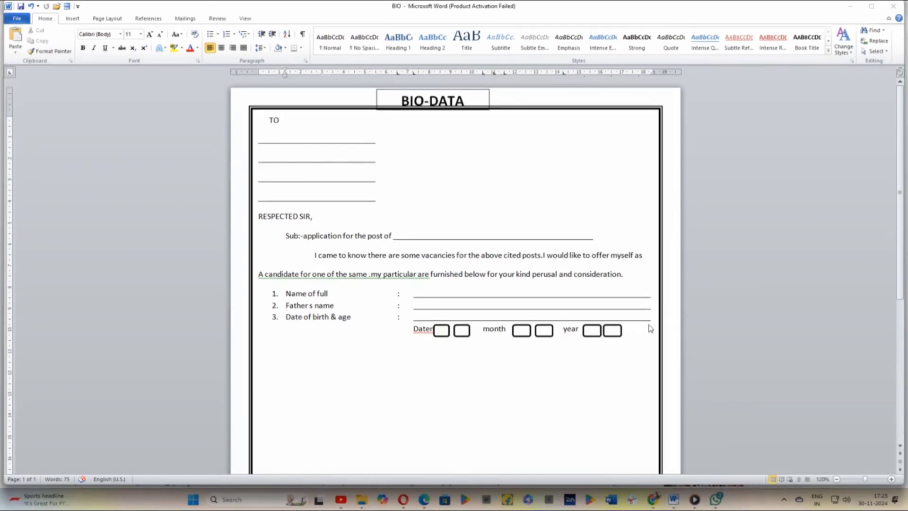
- Try to copy the first year box and paste it after the second year box
left_click(600, 334)
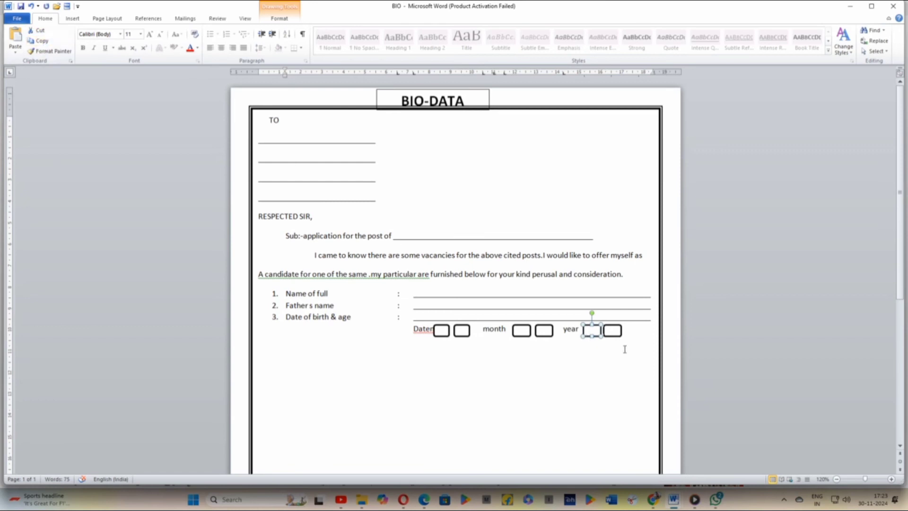
left_click(628, 333)
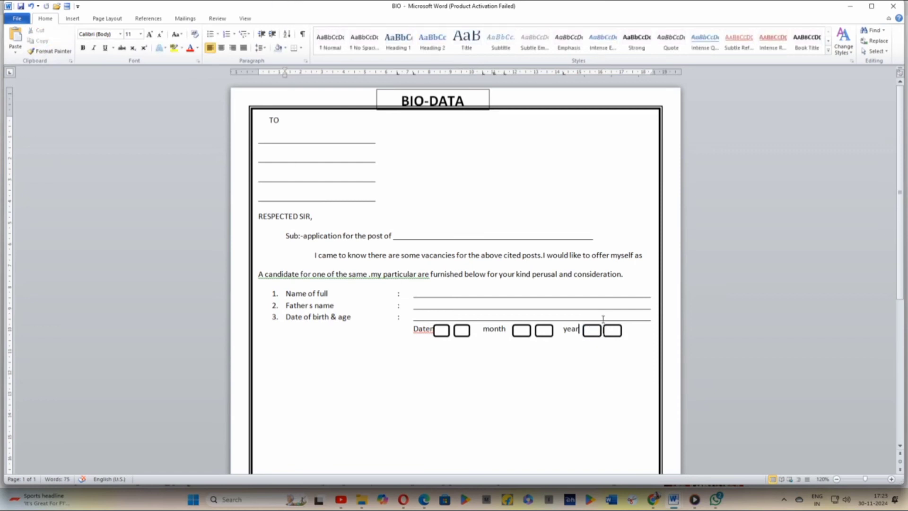
left_click(12, 49)
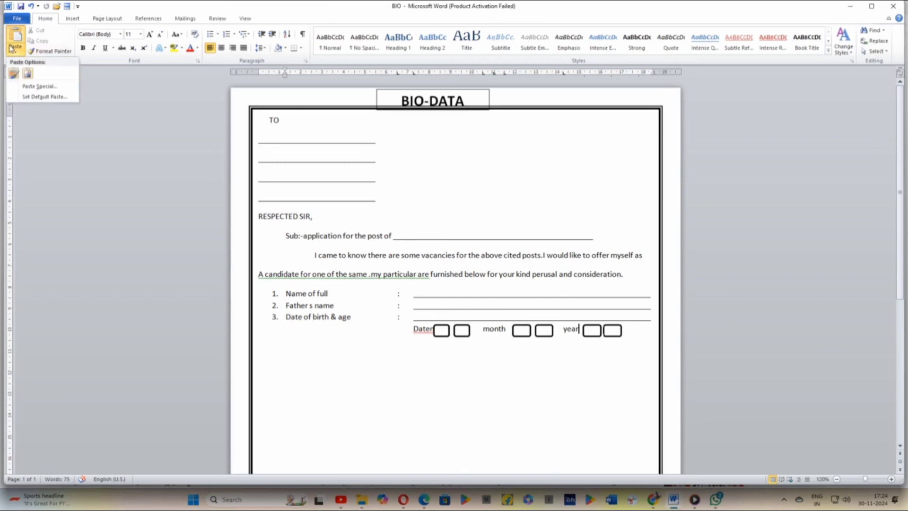
left_click(12, 49)
left_click(11, 48)
- Draw a third rounded rectangle about 0.53 cm high and 0.62 cm wide just after the second year box
left_click(83, 21)
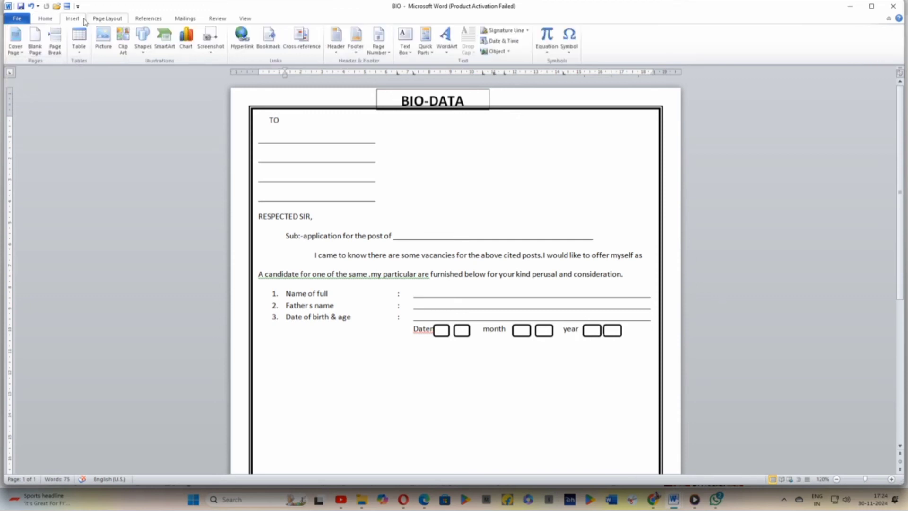
left_click(142, 47)
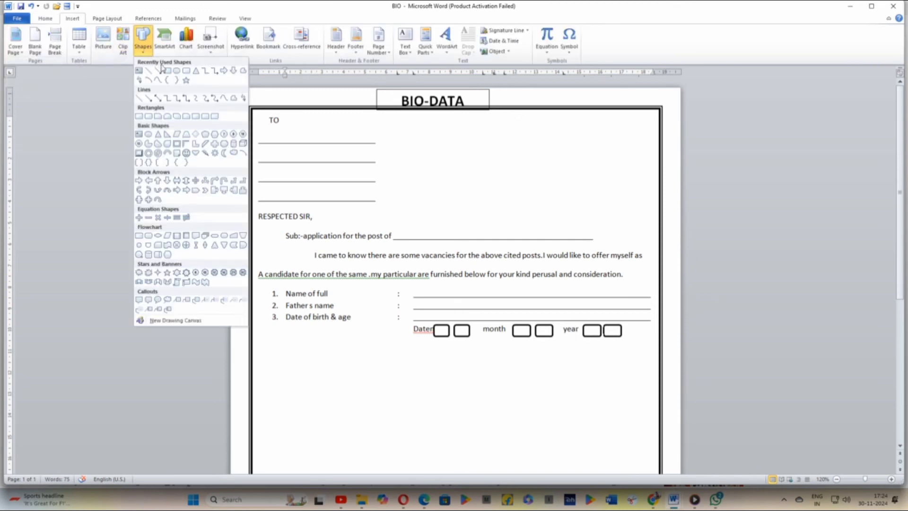
left_click(186, 70)
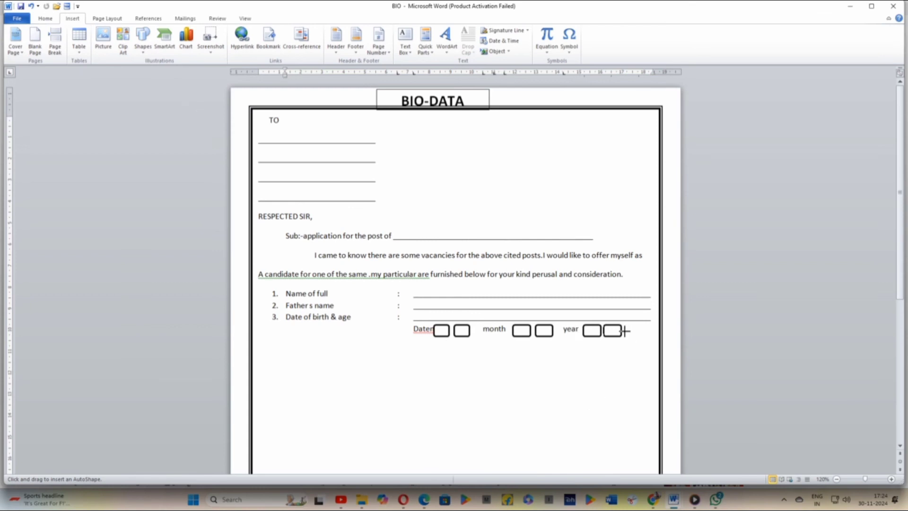
left_click_drag(625, 333, 639, 326)
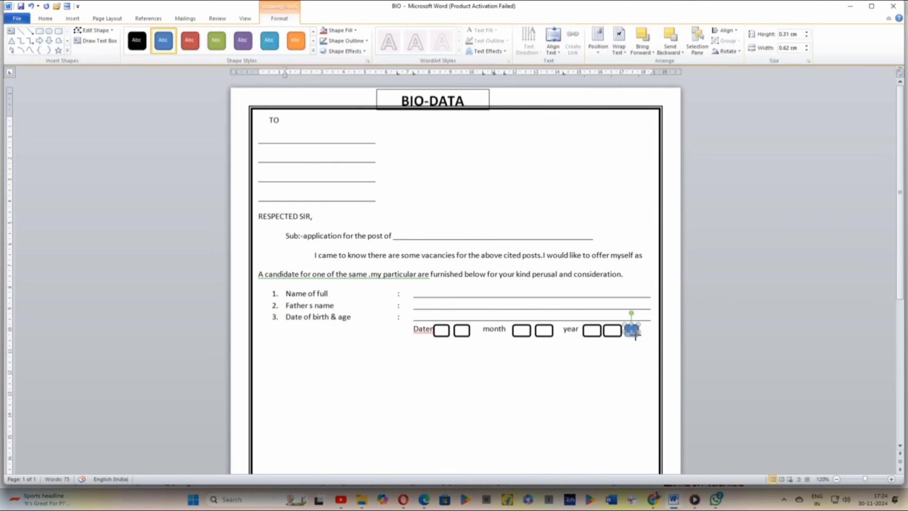
left_click_drag(635, 334, 638, 337)
left_click(636, 347)
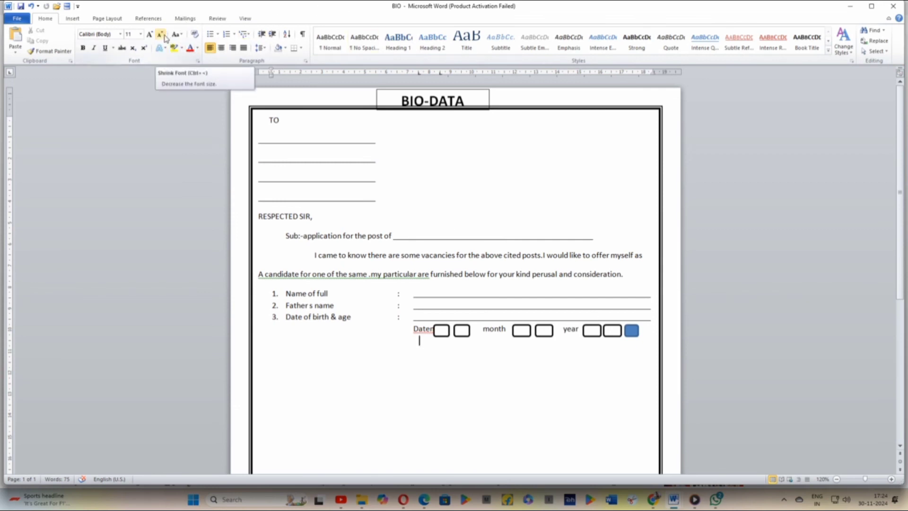
- Apply the black-outlined white shape style to the blue third year box
left_click(635, 333)
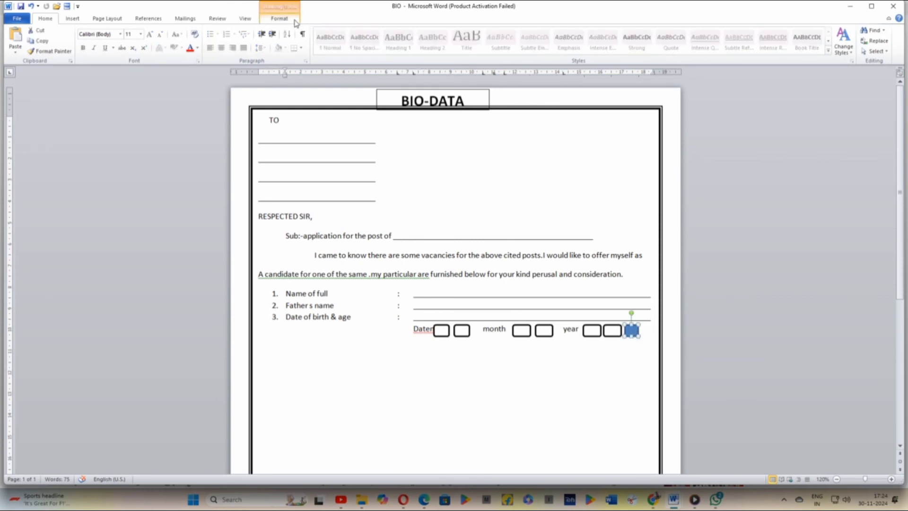
left_click(295, 21)
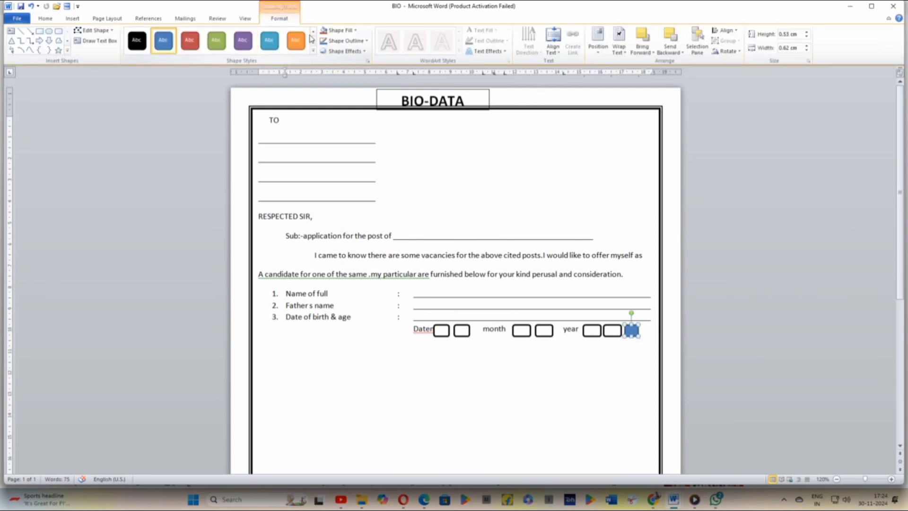
left_click(313, 32)
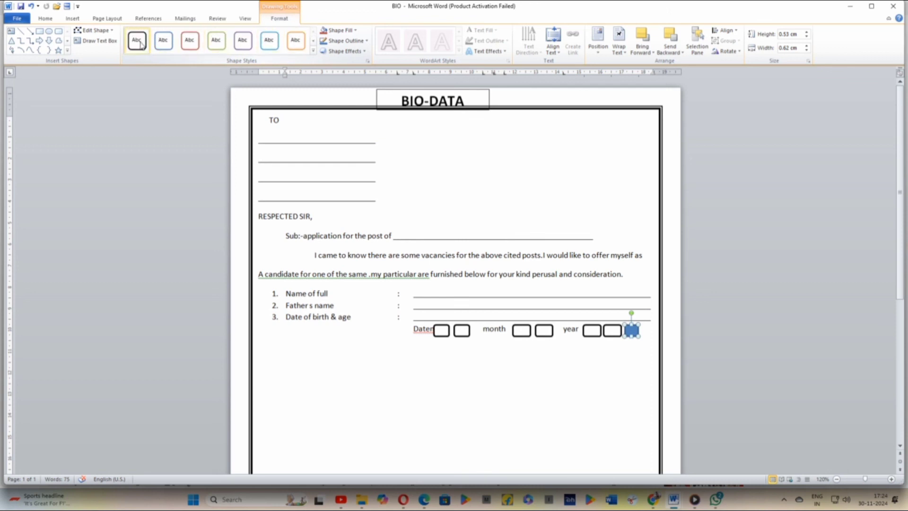
left_click(139, 41)
left_click(618, 368)
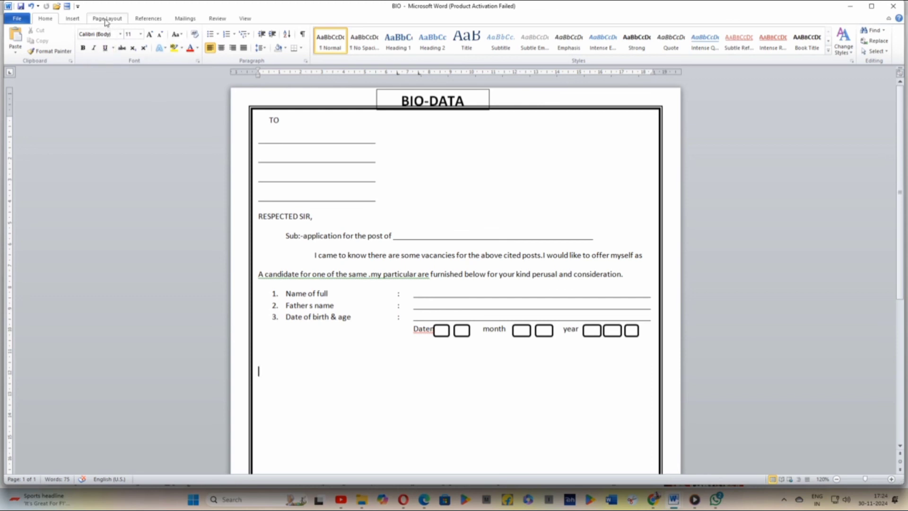
- Draw a fourth rounded year box about 0.53 cm high and 0.57 cm wide after the third, with the black-outlined white style
left_click(73, 18)
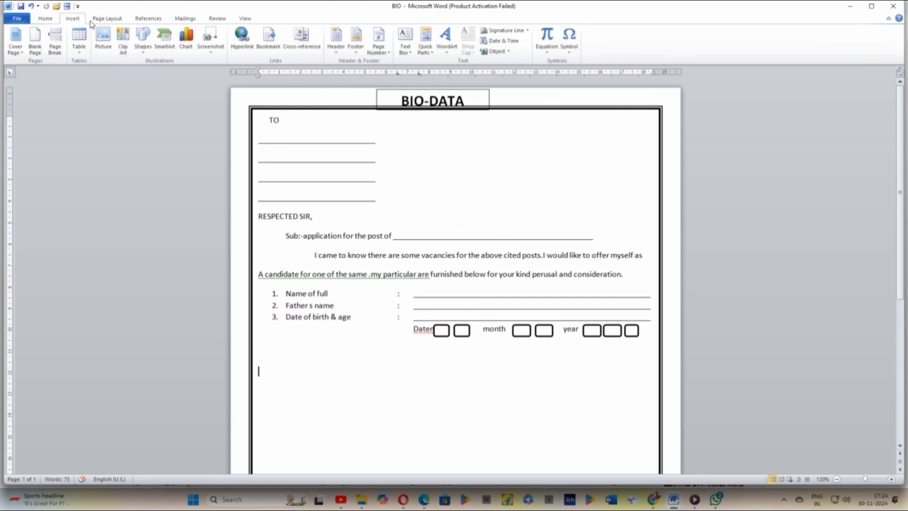
left_click(143, 47)
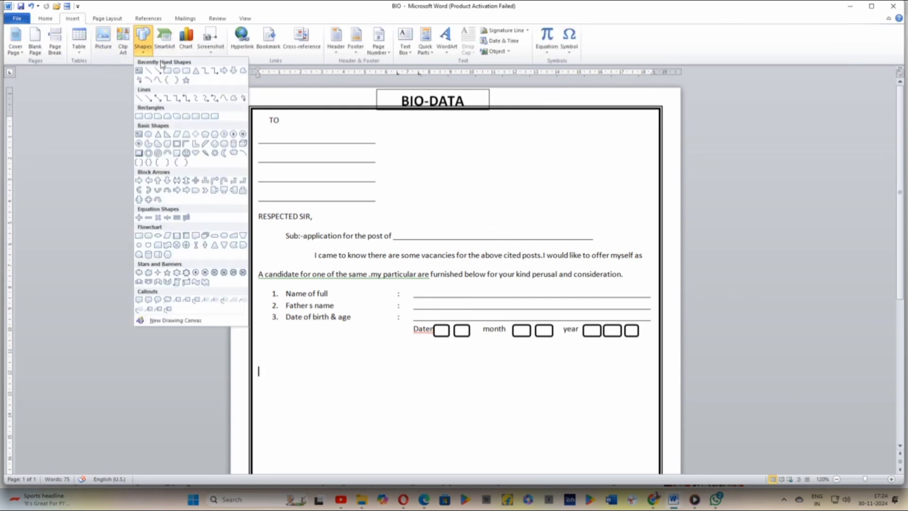
left_click(187, 71)
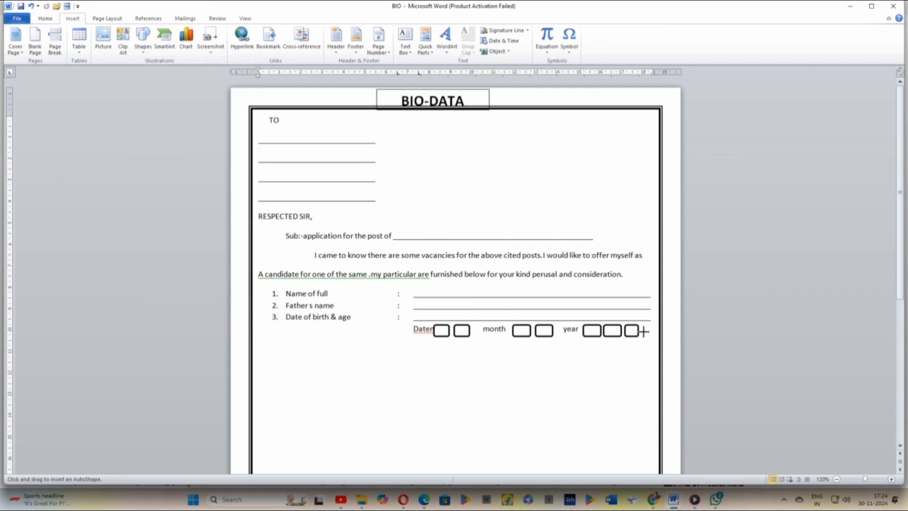
key("Escape")
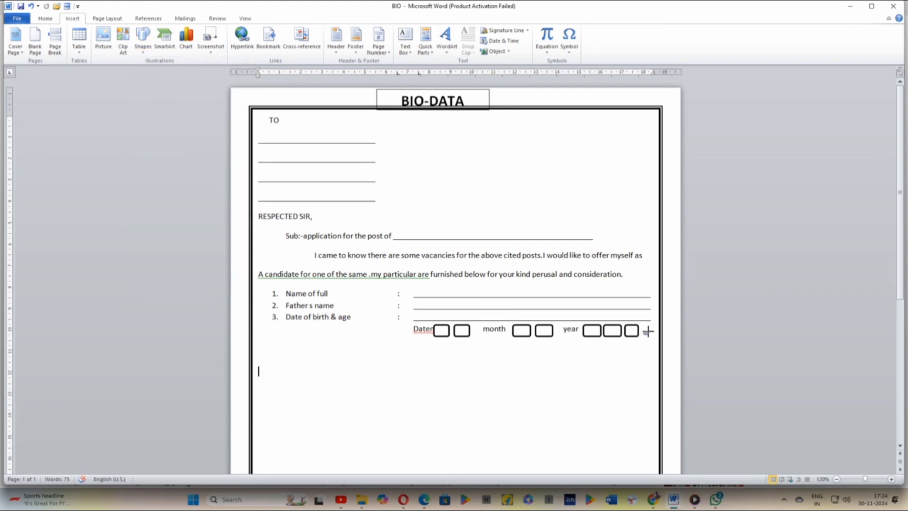
mouse_move(642, 323)
left_mouse_down()
mouse_move(658, 333)
mouse_move(651, 339)
left_mouse_up()
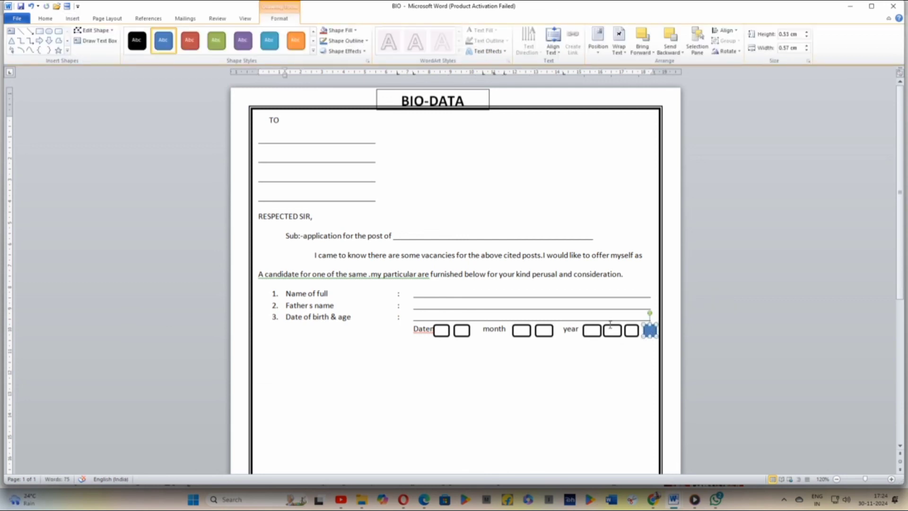
left_click(313, 31)
left_click(145, 43)
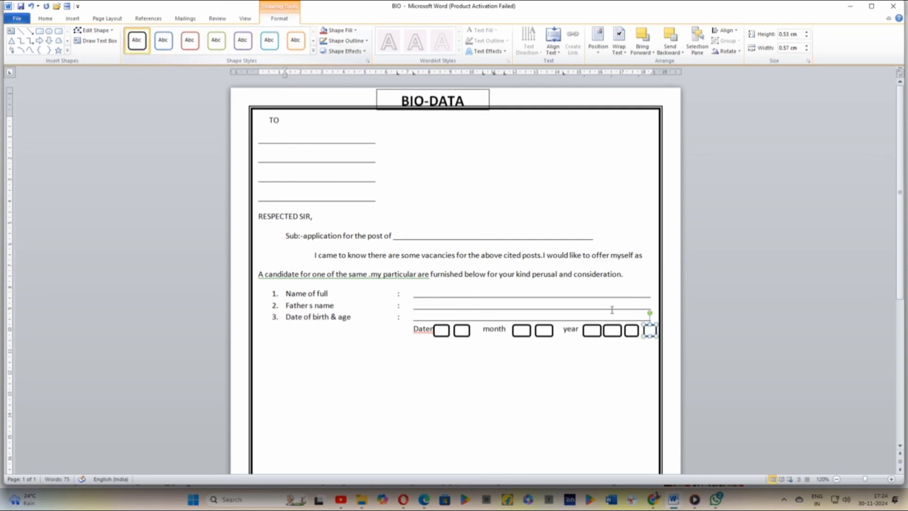
left_click(640, 352)
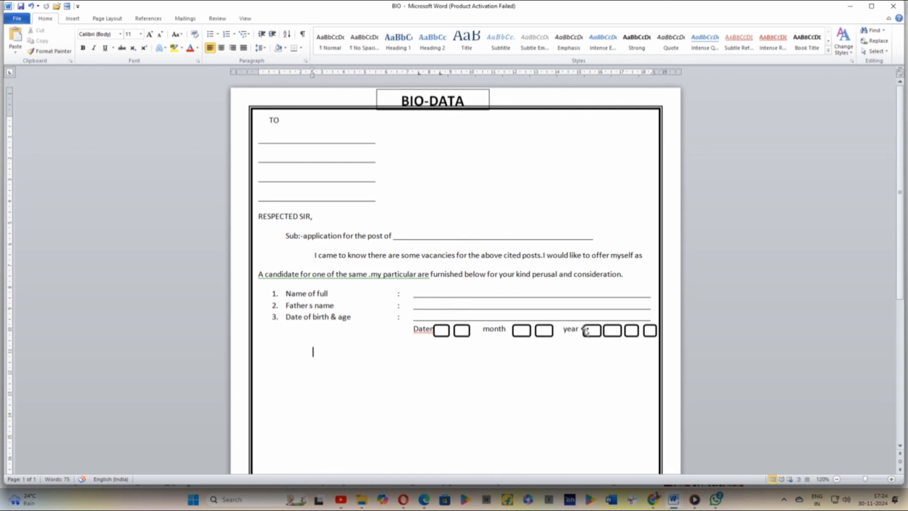